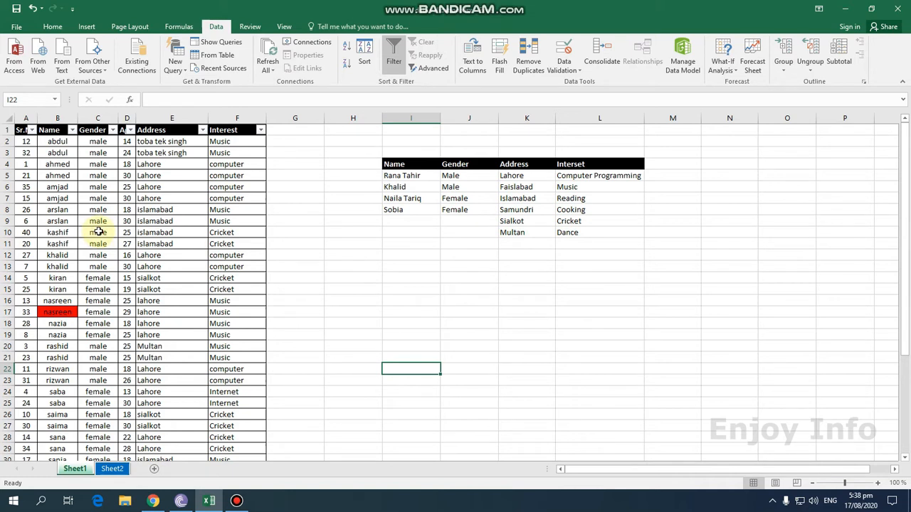
Enter the misspelled gender "mele" in cell C8.
click(98, 209)
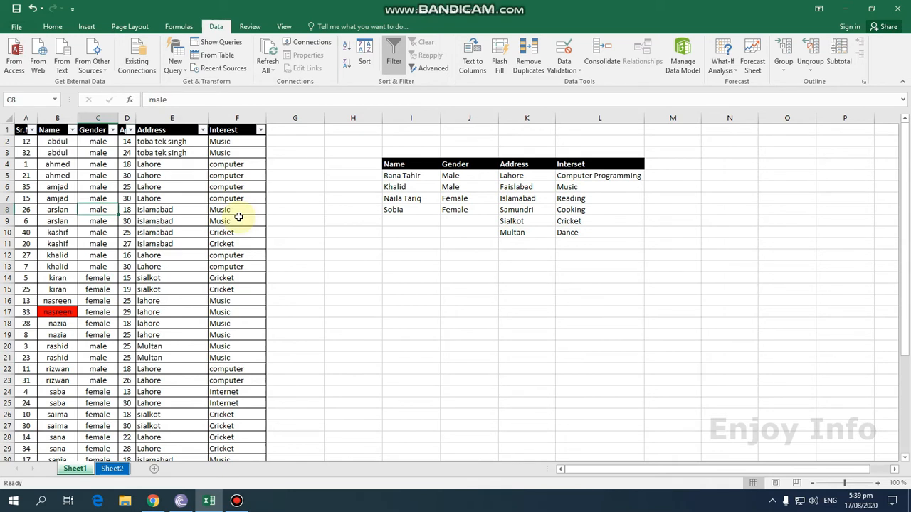
text(mele)
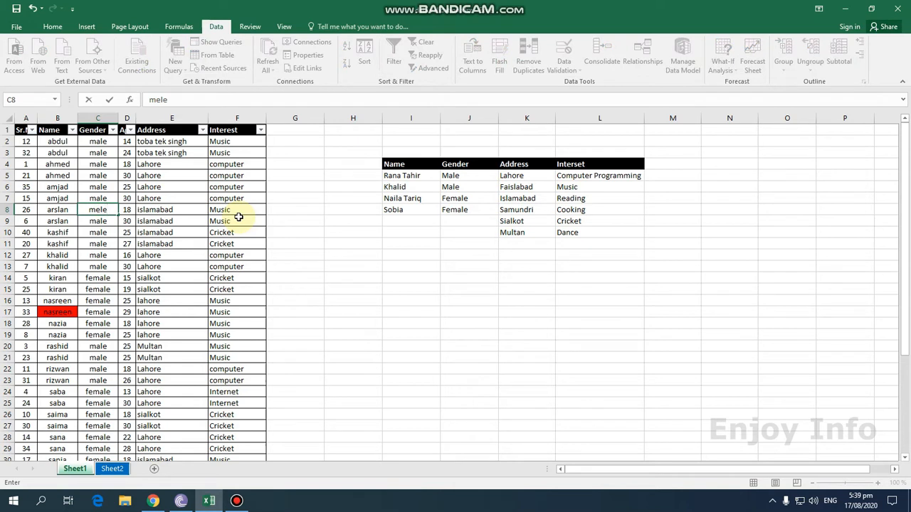
key(Return)
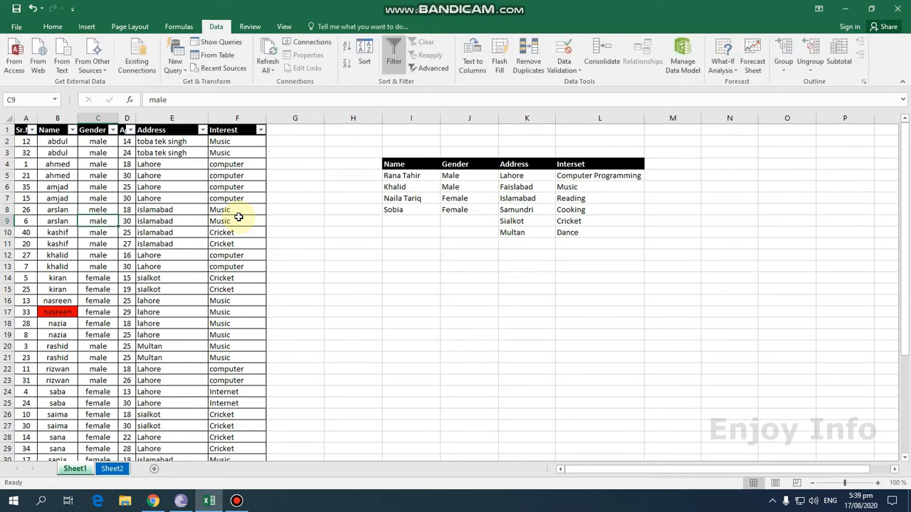
key(Up)
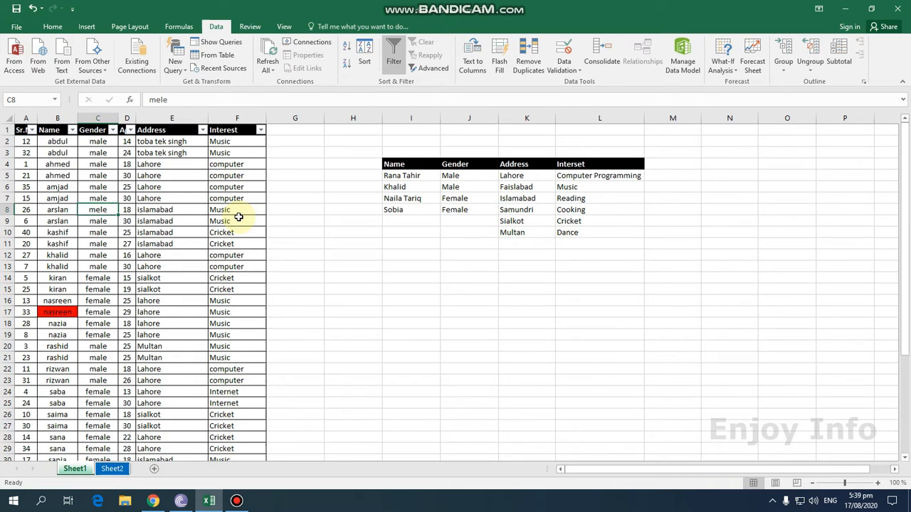
key(Down)
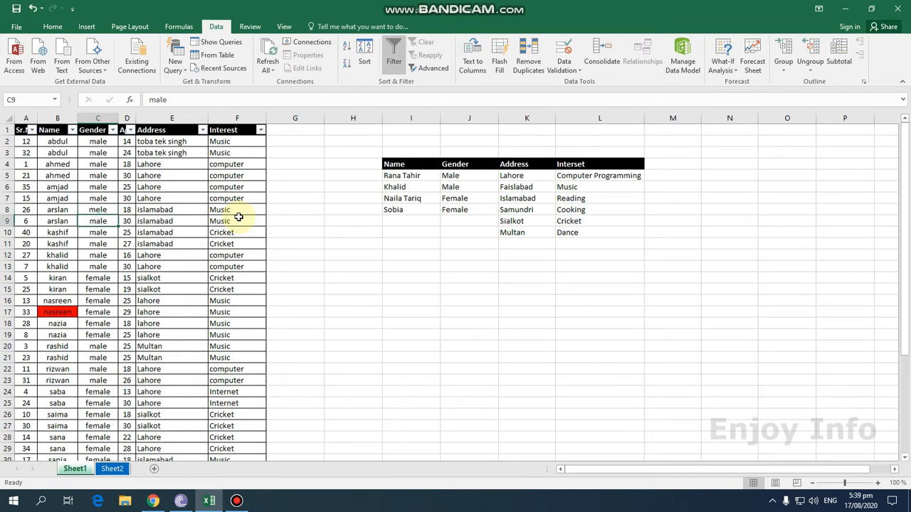
Inspect the distinct values offered by the Gender column's filter, leaving the data unfiltered.
key(Down)
key(Down)
key(Down)
key(Down)
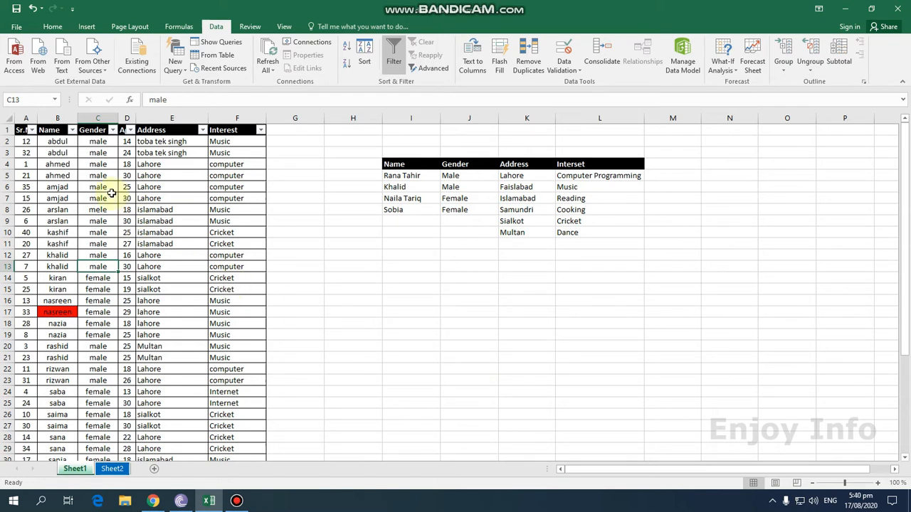
click(112, 130)
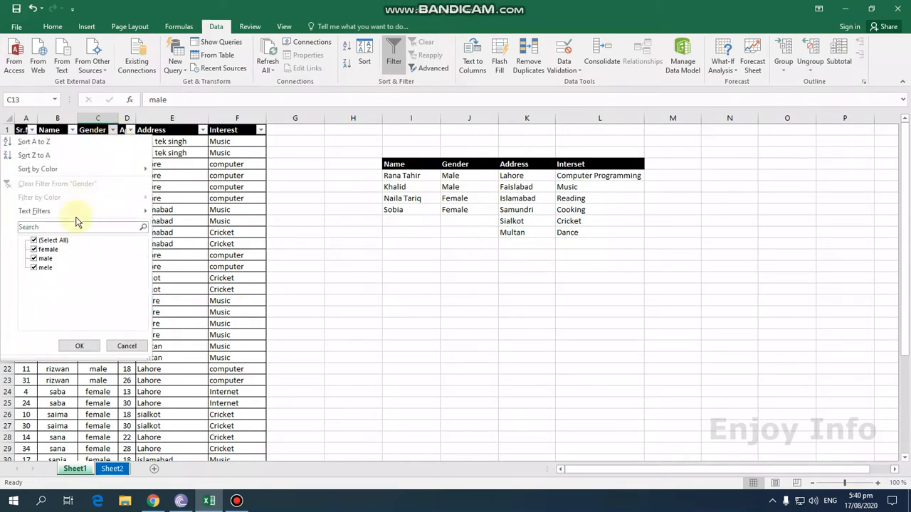
click(127, 346)
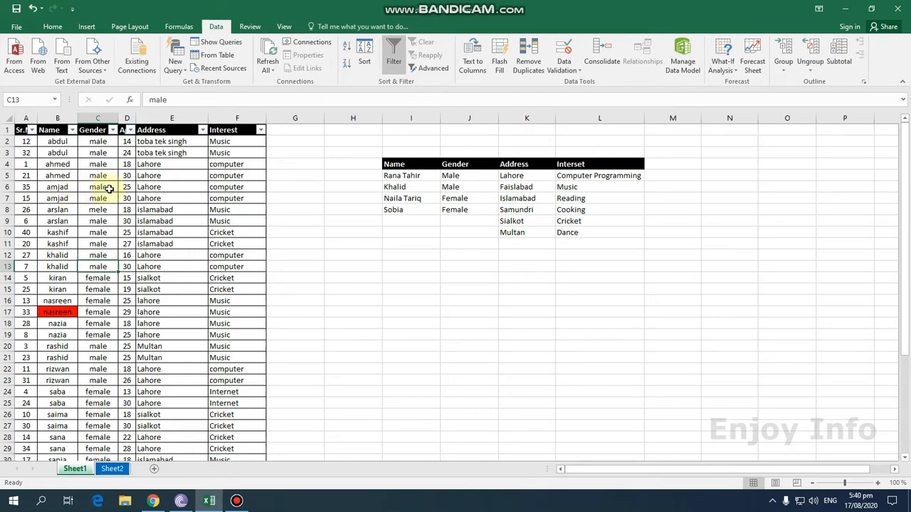
Clear all entries below the Gender header, from C2 through C41.
click(99, 143)
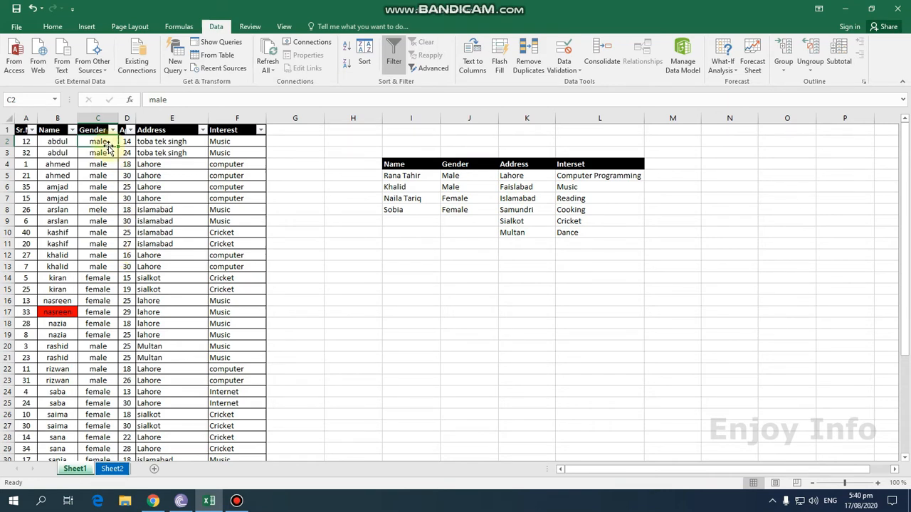
scroll(113, 166, down, 4)
scroll(113, 166, down, 4)
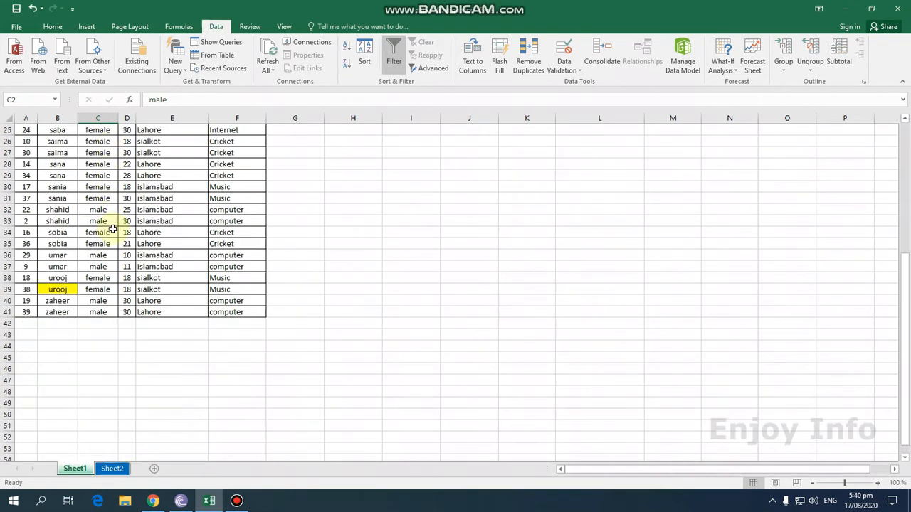
drag(102, 311, 91, 141)
key(Delete)
scroll(91, 141, down, 9)
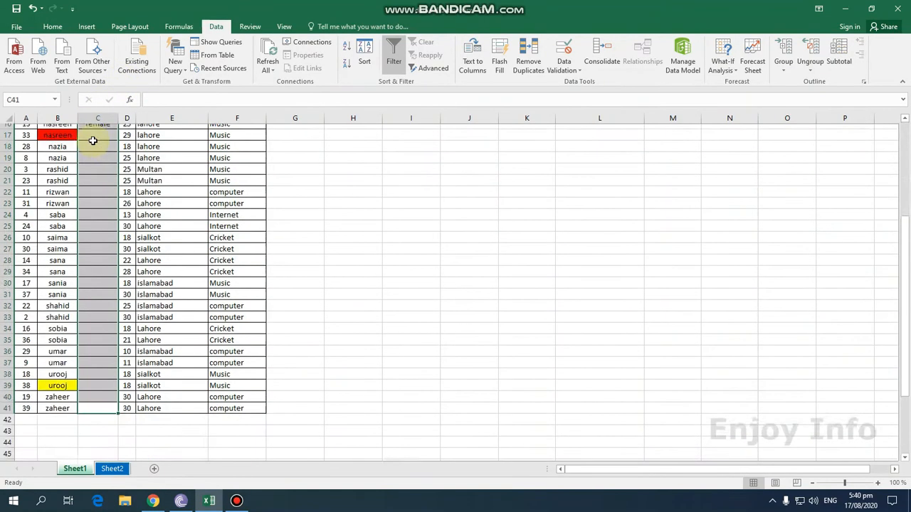
scroll(222, 230, up, 9)
click(313, 244)
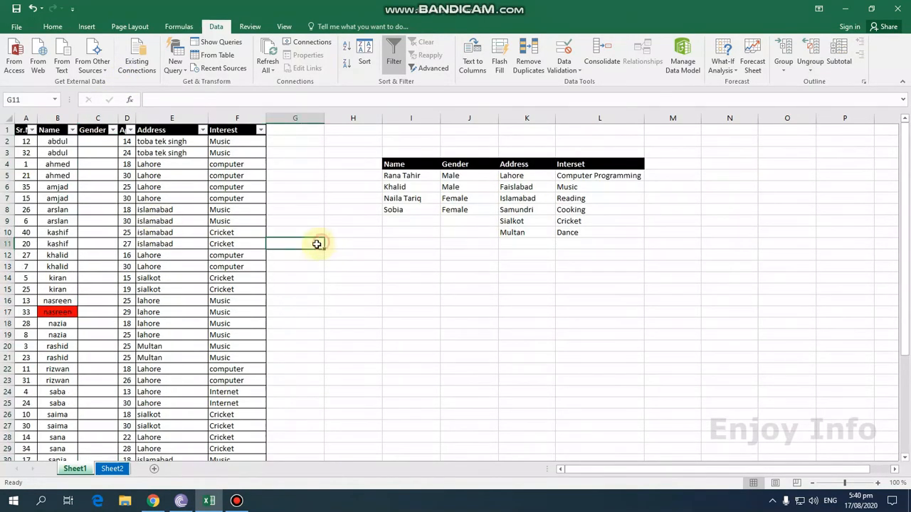
Open Data Validation for cell C2 and set the allowed criteria to List.
click(109, 144)
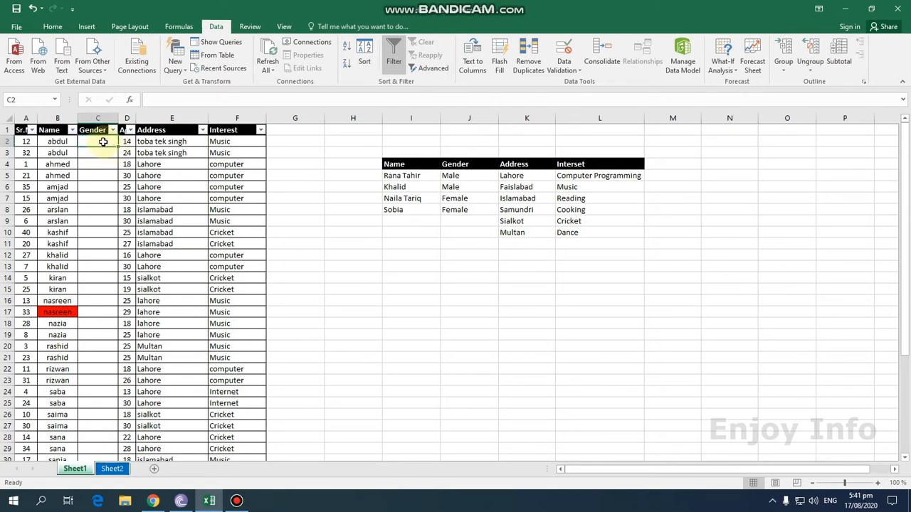
click(53, 27)
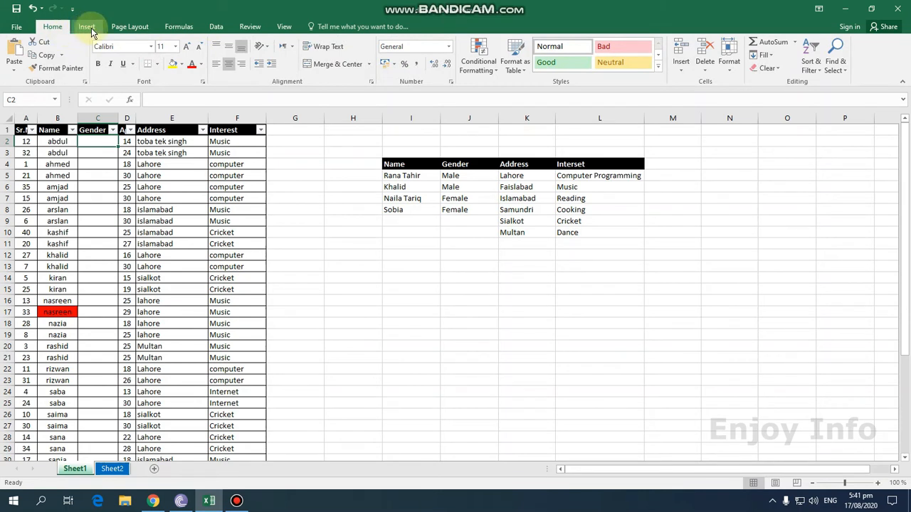
click(213, 28)
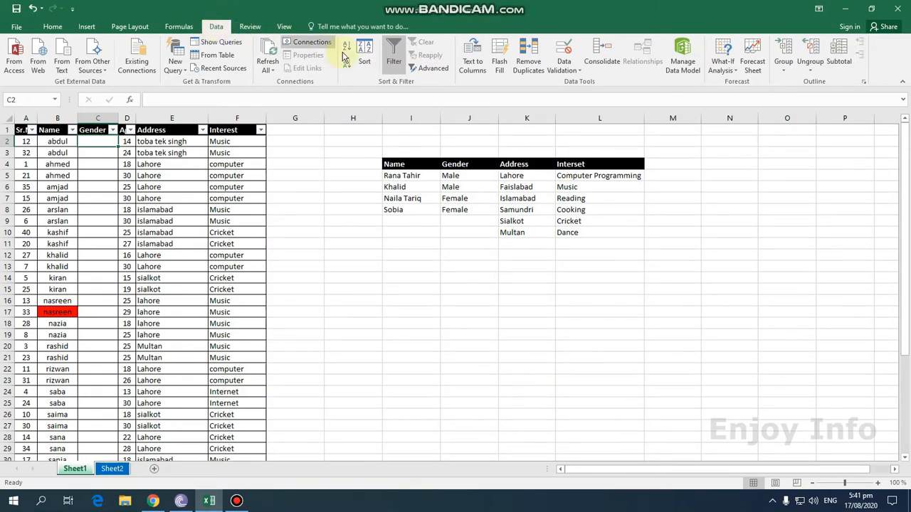
click(569, 75)
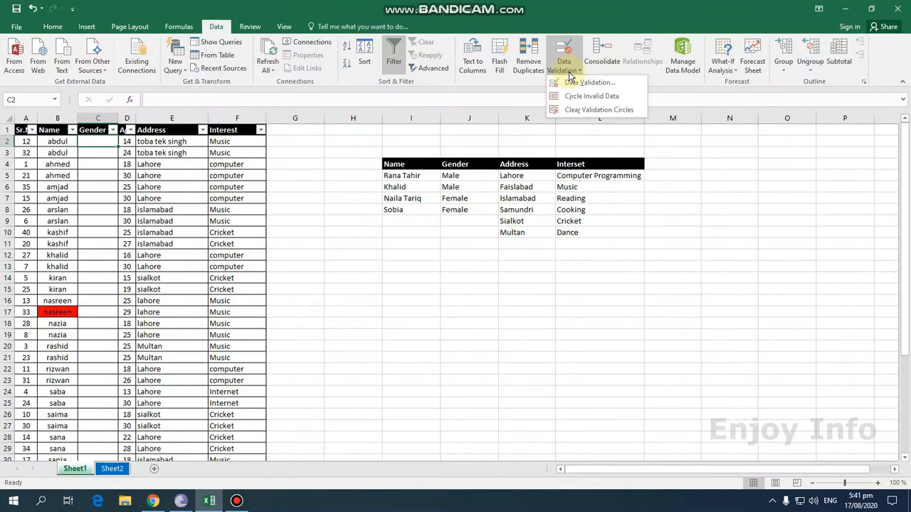
click(612, 84)
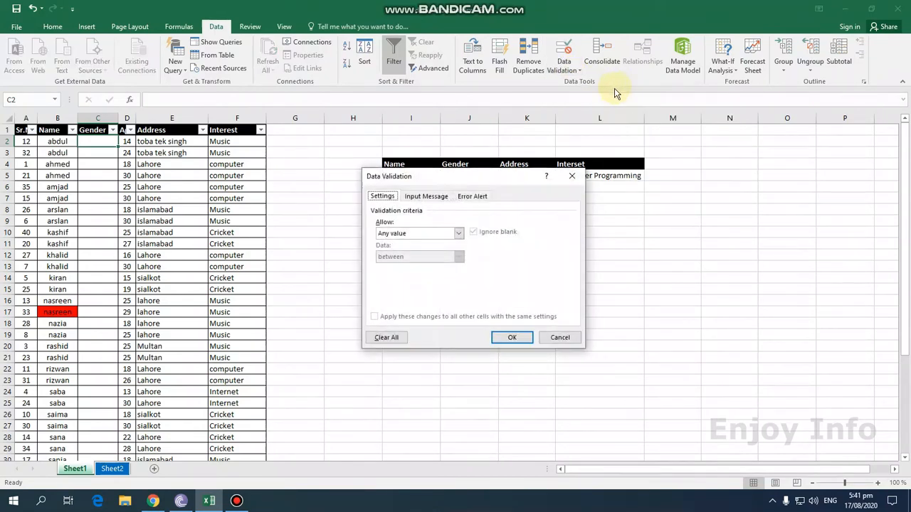
drag(437, 176, 469, 228)
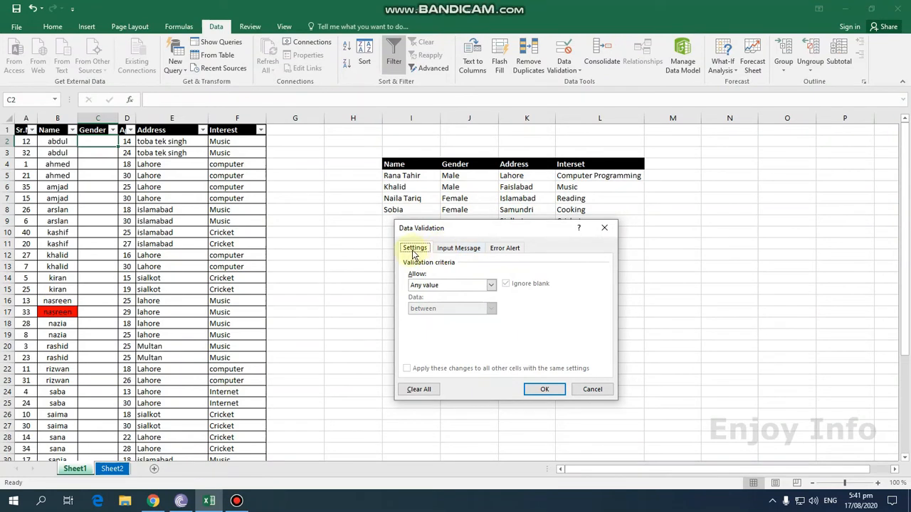
click(461, 249)
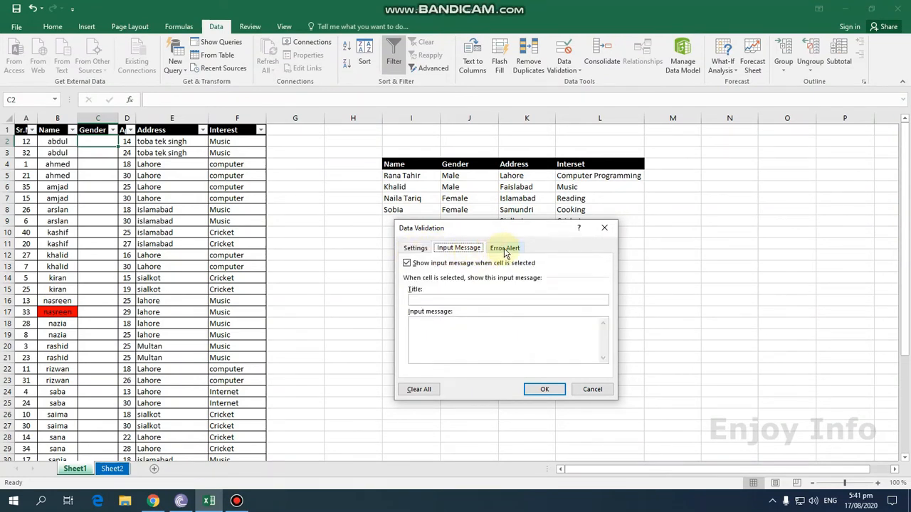
click(506, 249)
click(415, 248)
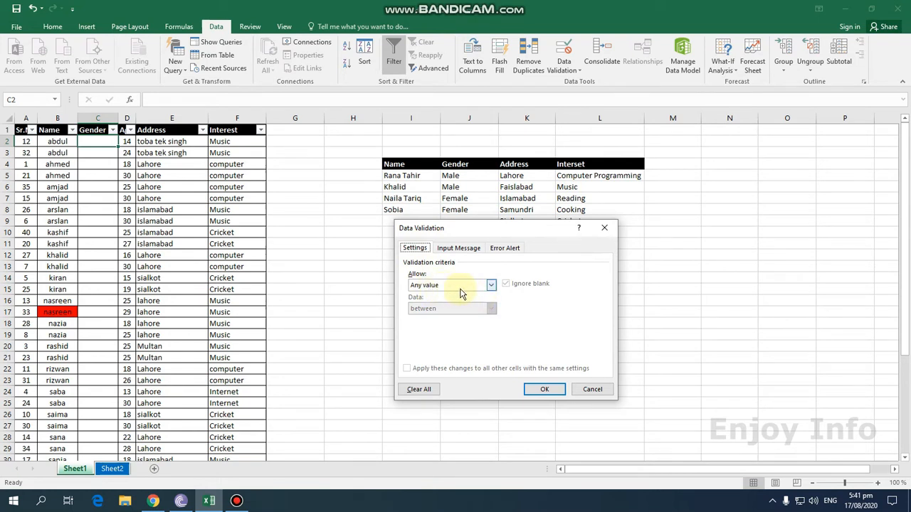
click(489, 286)
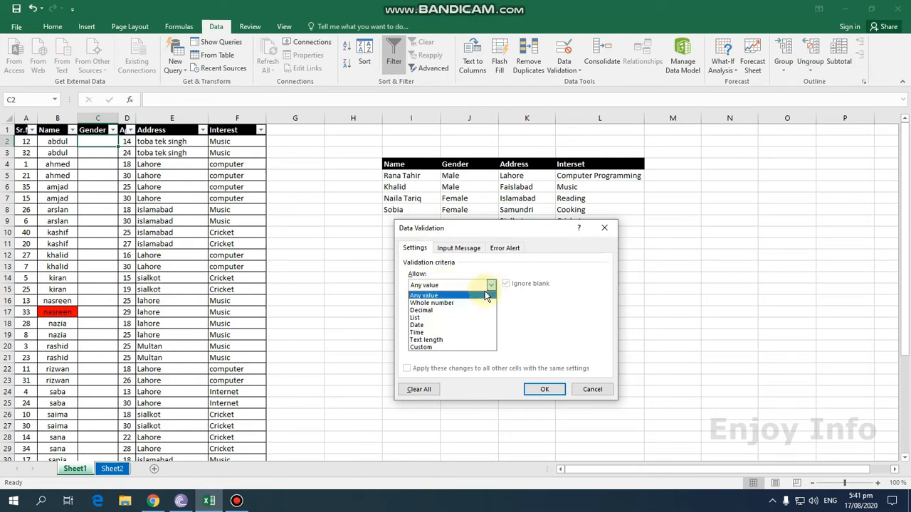
click(422, 319)
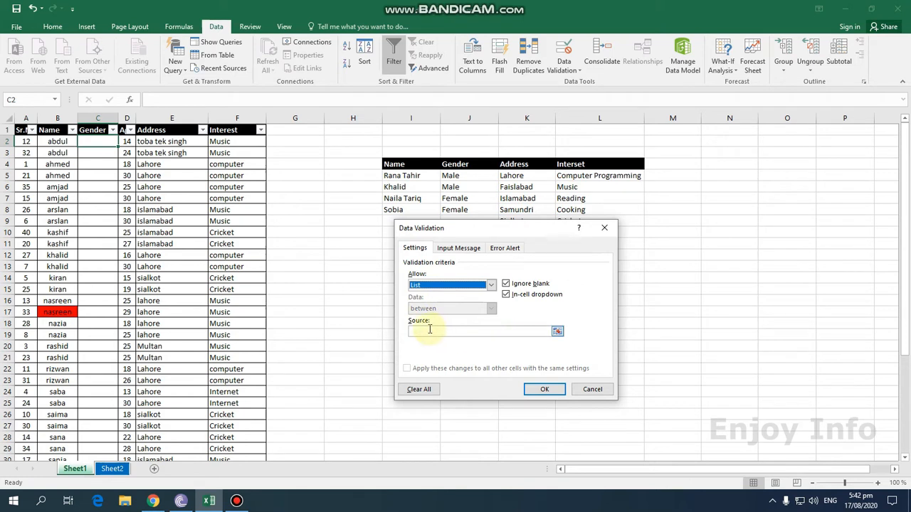
Set the validation list source to the Male and Female cells, =$J$6:$J$7, and apply the rule.
drag(437, 228, 426, 250)
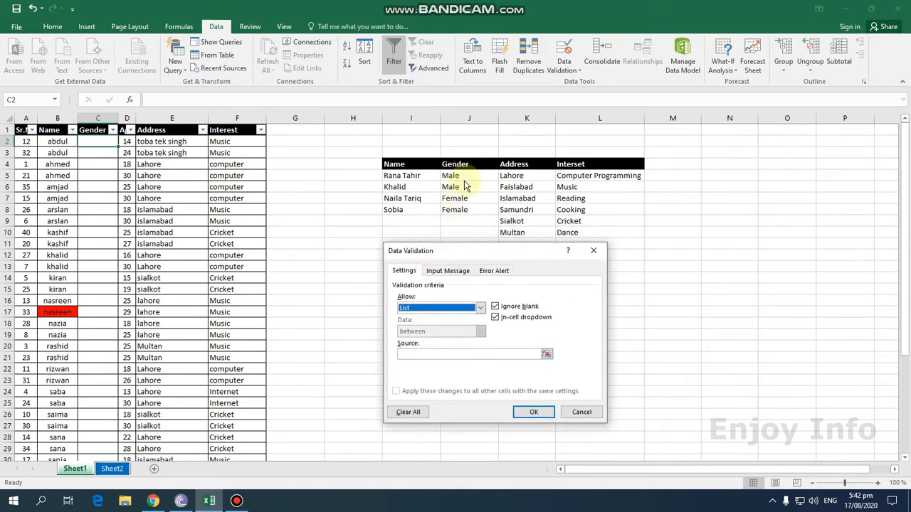
click(547, 354)
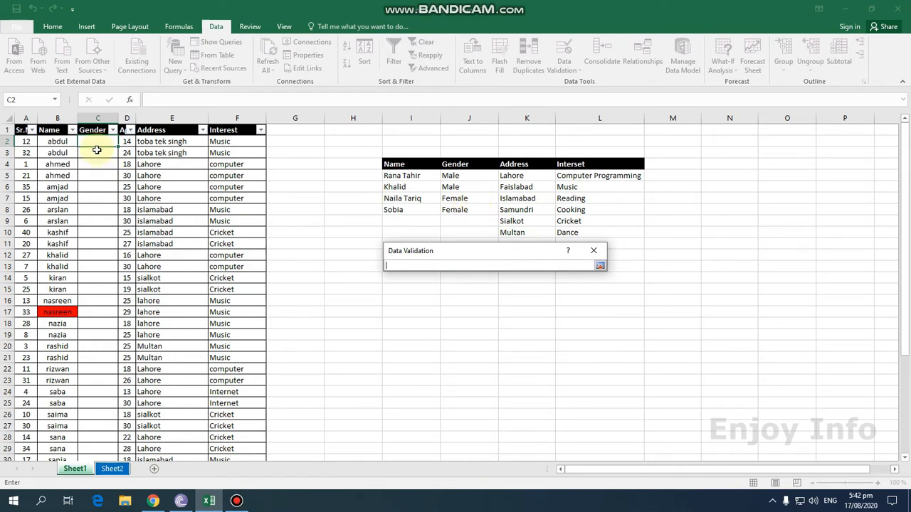
click(461, 196)
drag(461, 194, 455, 187)
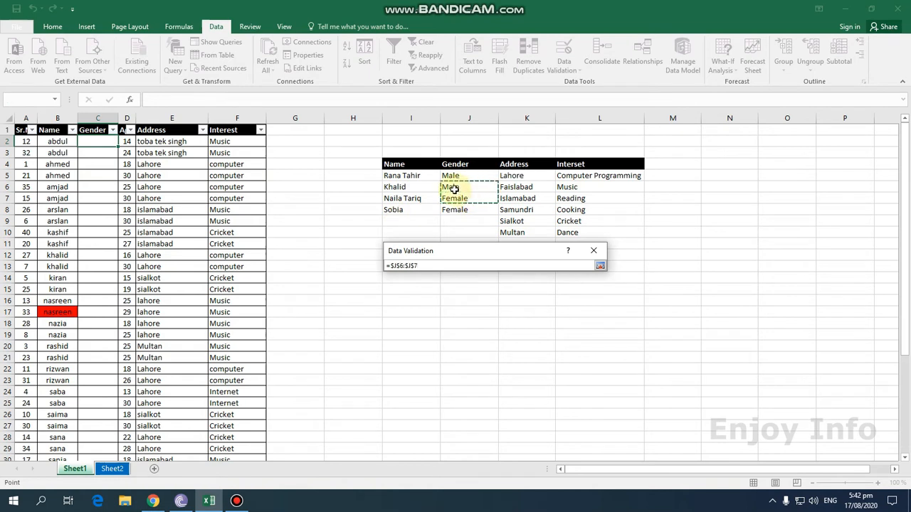
click(600, 265)
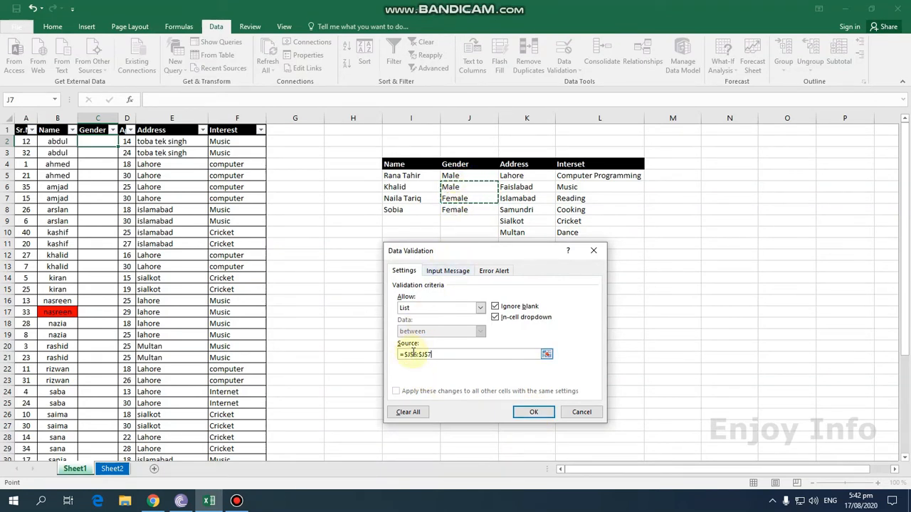
click(546, 414)
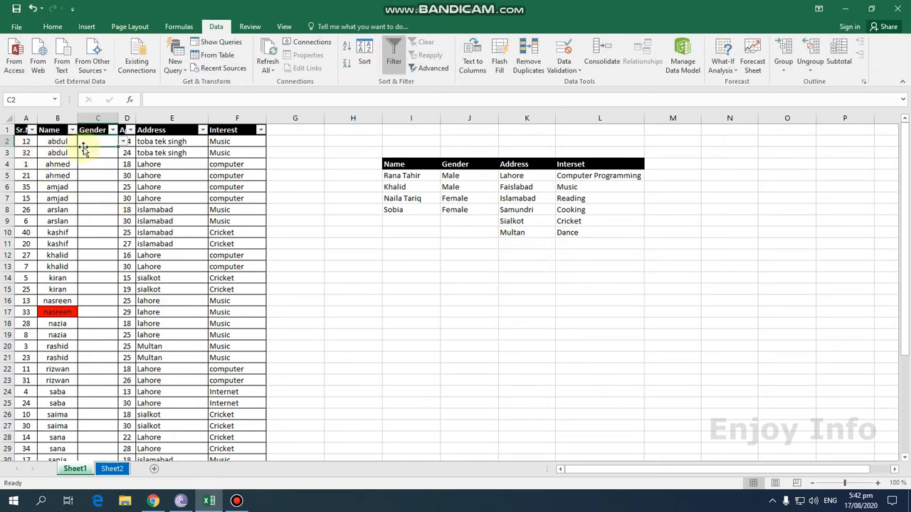
Check the options in cell C2's drop-down list without choosing one.
click(123, 142)
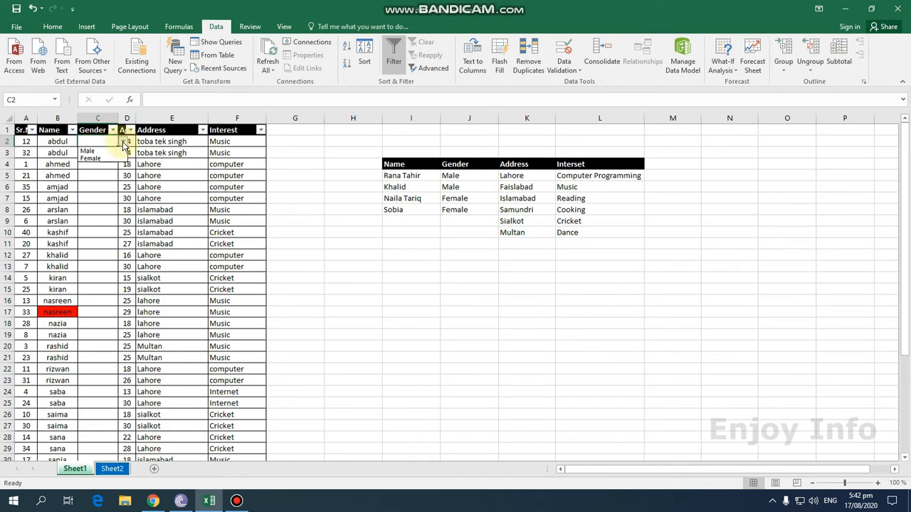
click(91, 167)
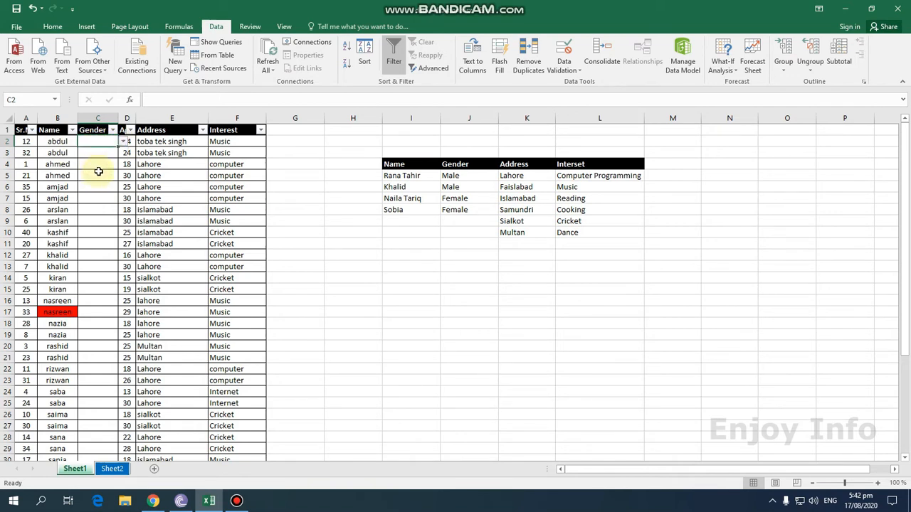
click(124, 142)
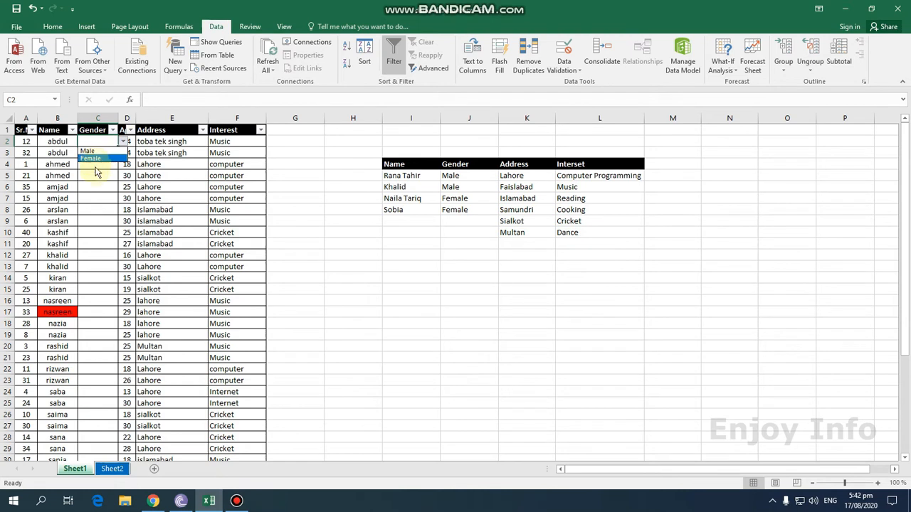
key(Escape)
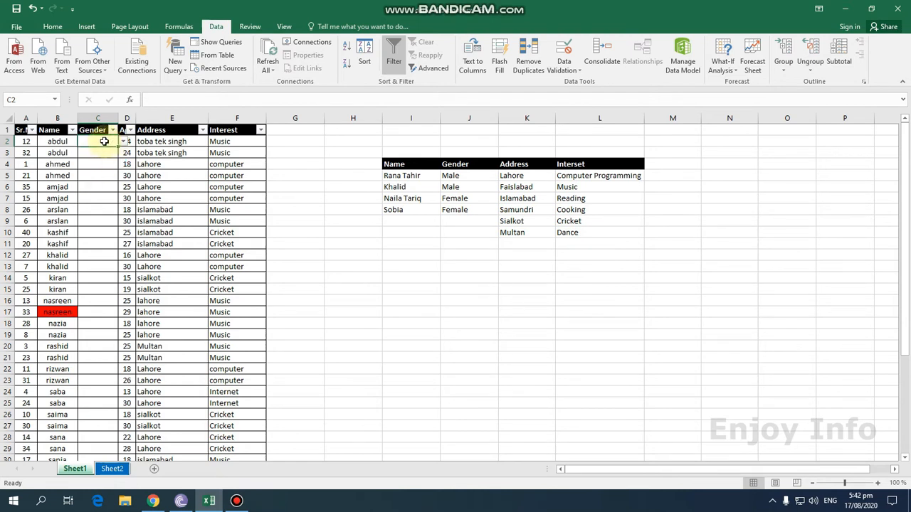
Choose Male from the list in cell C2 and copy that cell into the rest of the Gender column, C3:C41.
click(122, 142)
key(ctrl+c)
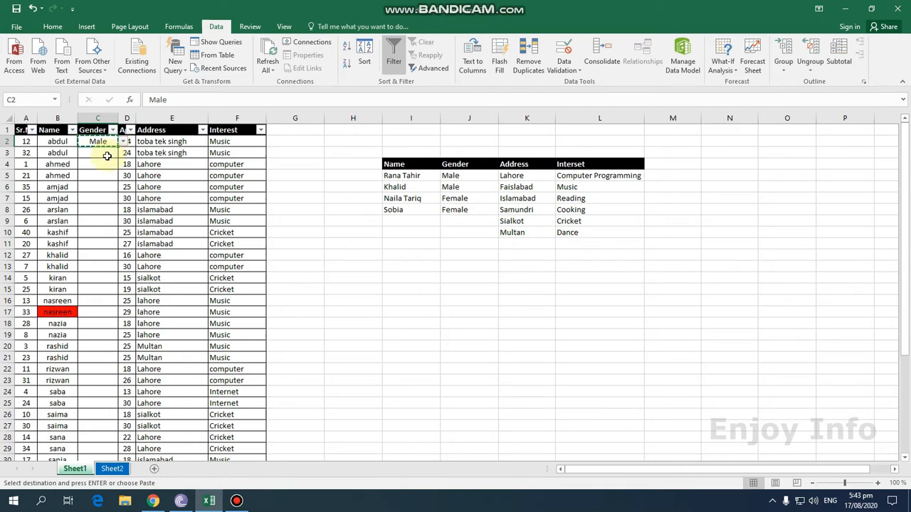
drag(105, 155, 102, 426)
scroll(106, 345, up, 5)
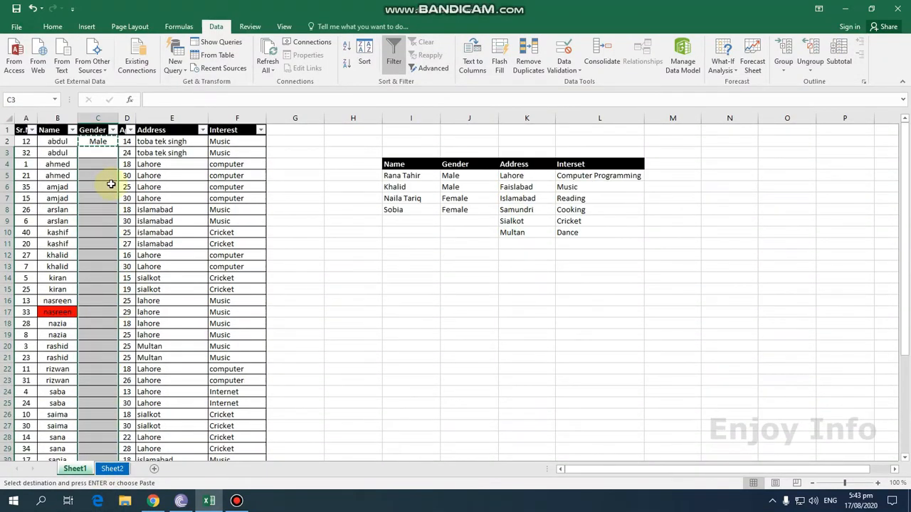
key(ctrl+v)
key(ctrl)
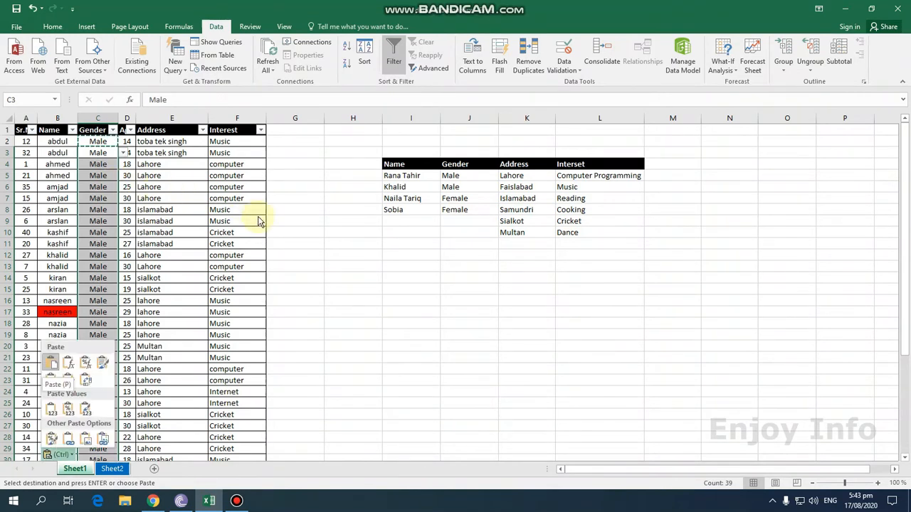
click(349, 258)
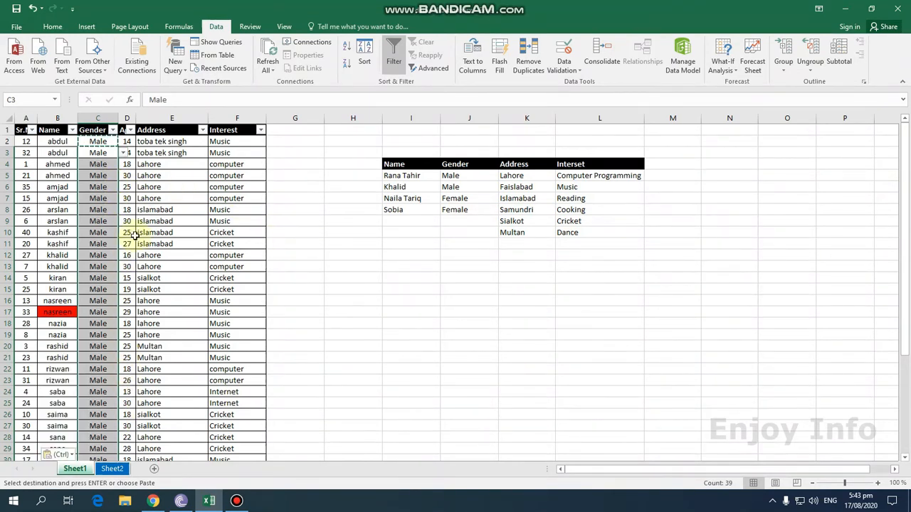
Clear the Male entries from the Gender column, first C3:C41 and also cell C2.
key(Delete)
click(106, 142)
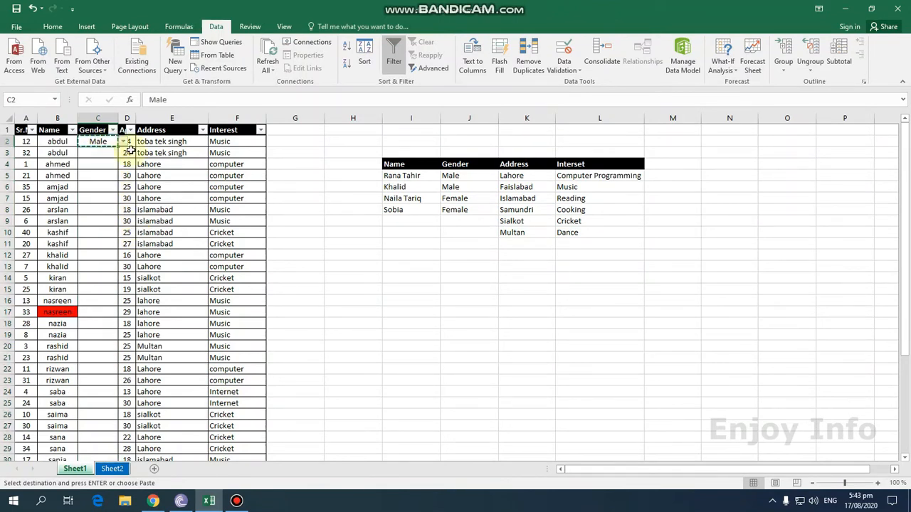
key(Delete)
click(101, 161)
Copy the empty cell C2 with its validation list into the rest of the Gender column, C3:C41.
click(100, 145)
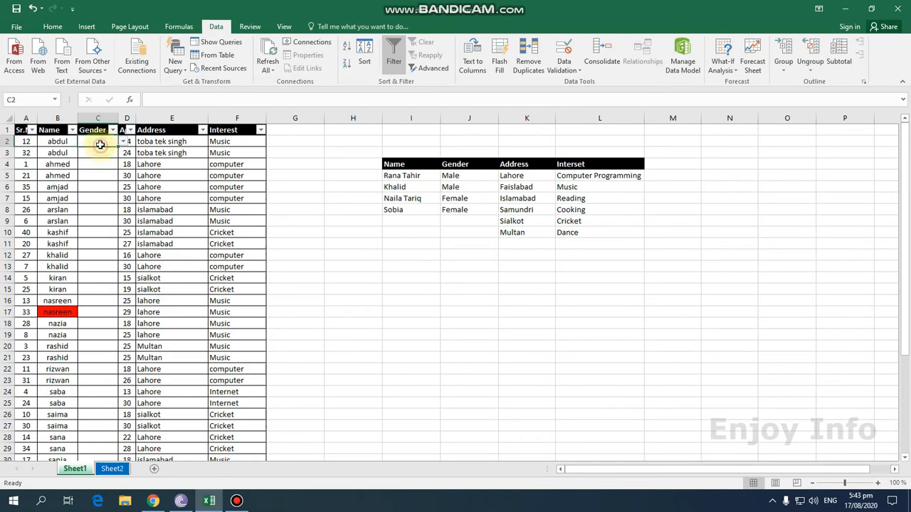
key(ctrl+c)
drag(96, 155, 108, 427)
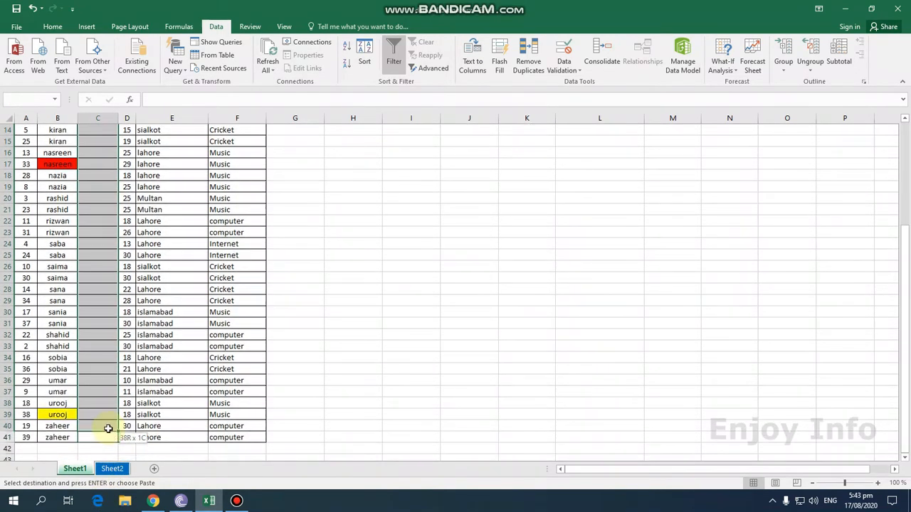
key(ctrl+v)
scroll(142, 299, up, 5)
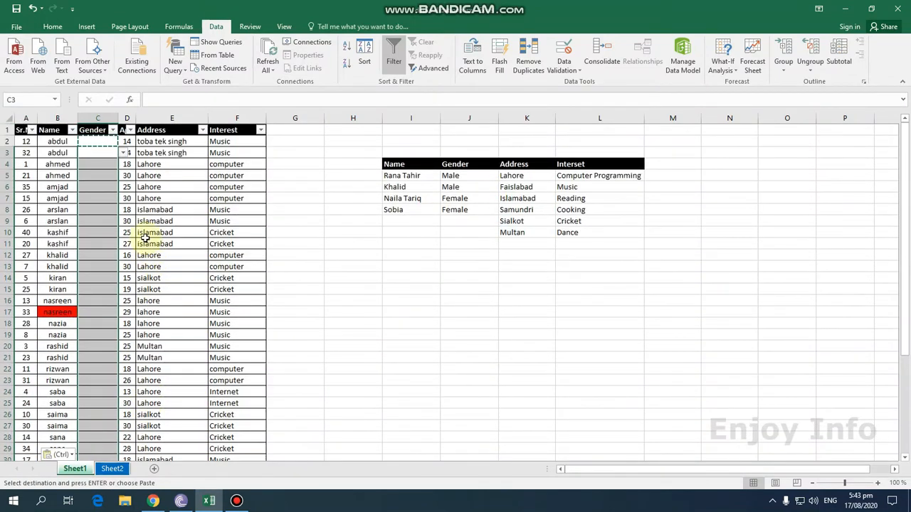
Check individual Gender cells between C2 and C13 for the drop-down list arrow.
click(109, 143)
click(108, 154)
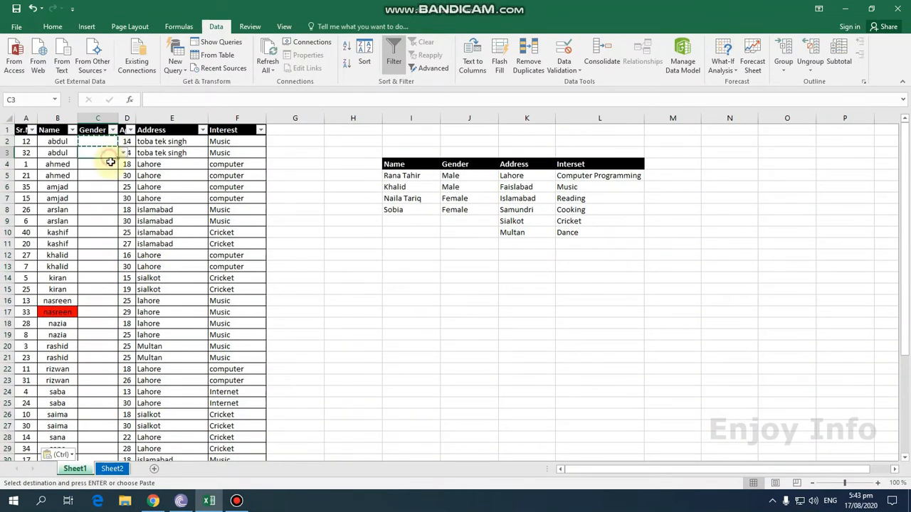
click(108, 165)
click(107, 177)
click(105, 188)
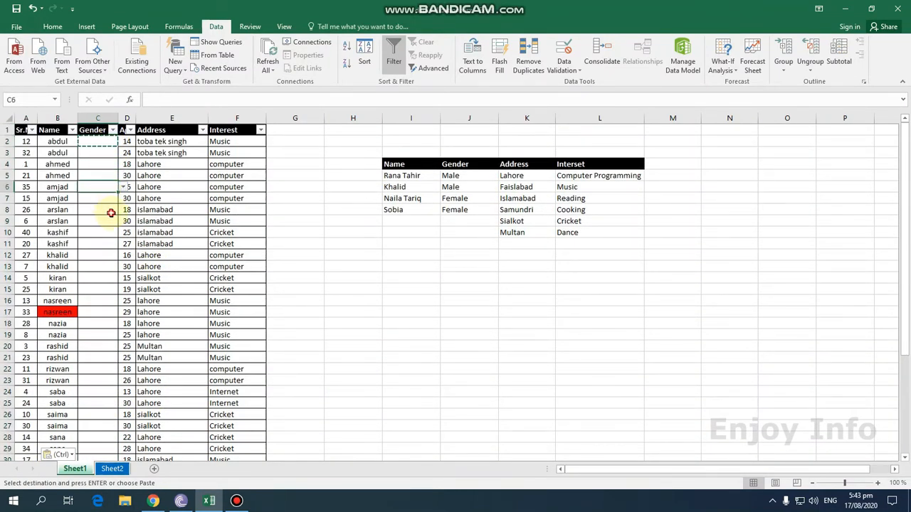
click(108, 211)
click(106, 233)
click(106, 265)
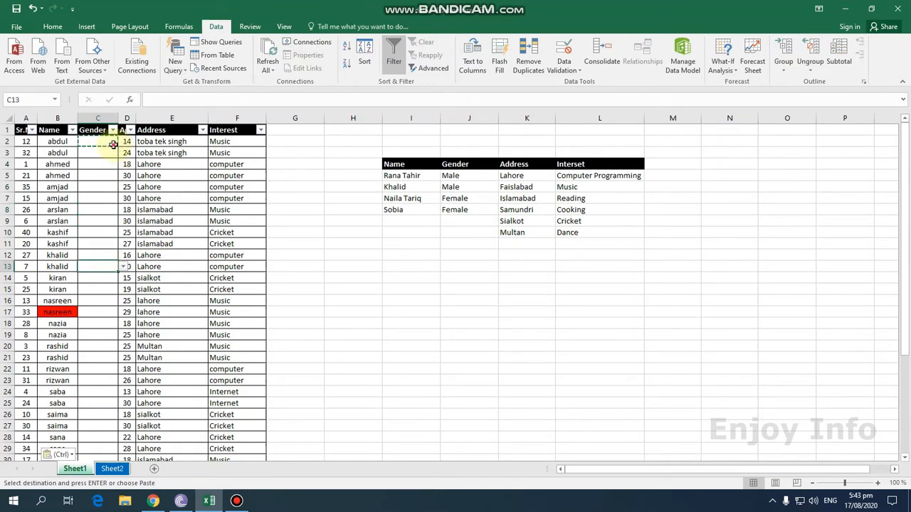
Choose Male from the drop-down lists in cells C2 and C3.
click(112, 146)
click(112, 150)
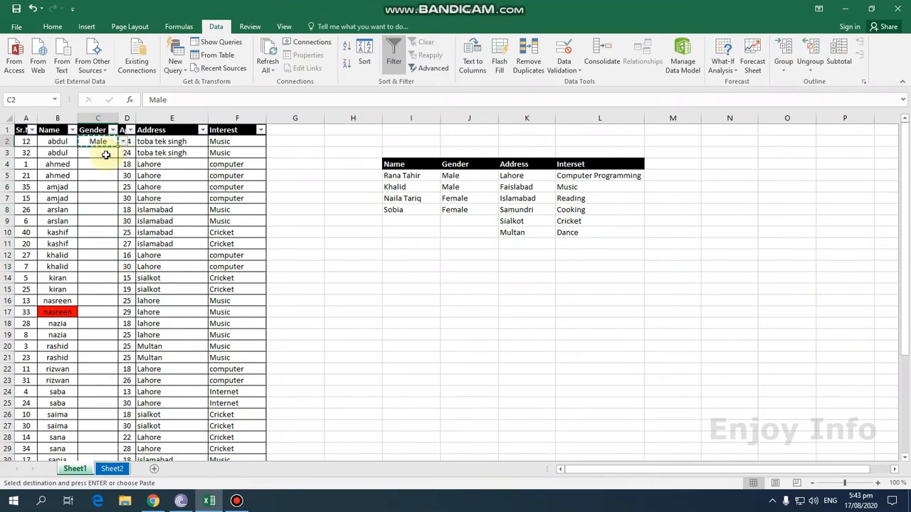
click(107, 153)
click(87, 162)
Choose Female from the drop-down lists in cells C17, C18 and C26, and Male in cell C40.
scroll(101, 285, down, 5)
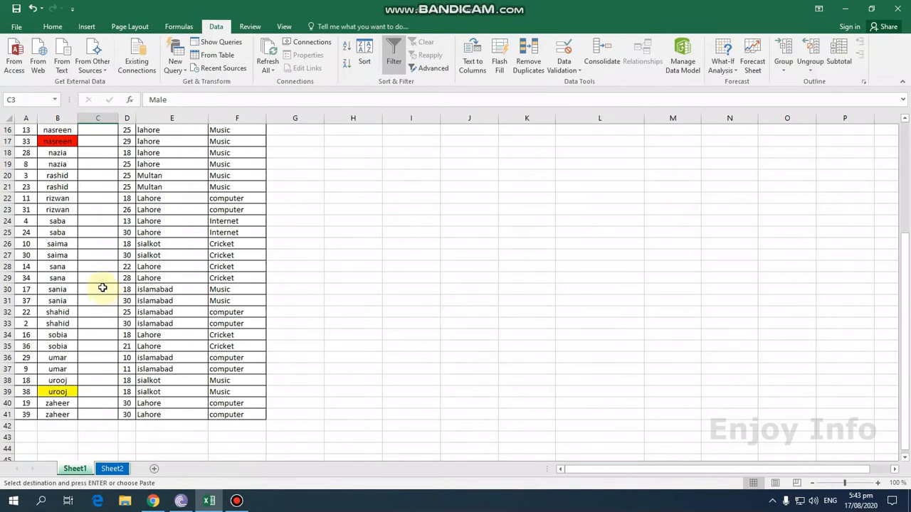
click(97, 144)
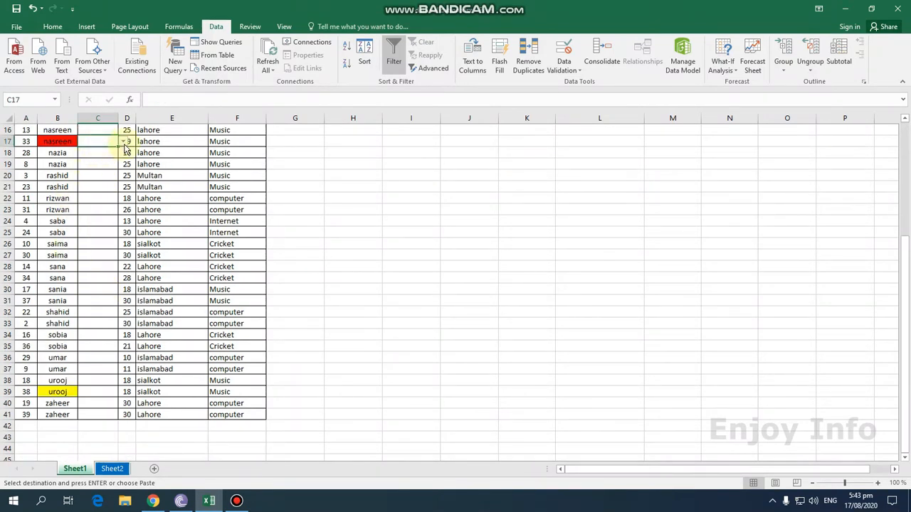
click(104, 153)
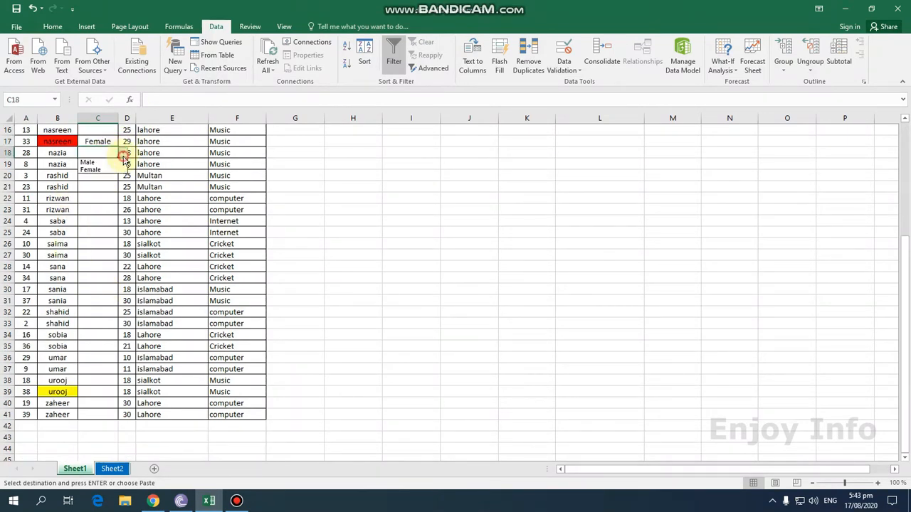
click(103, 170)
click(95, 244)
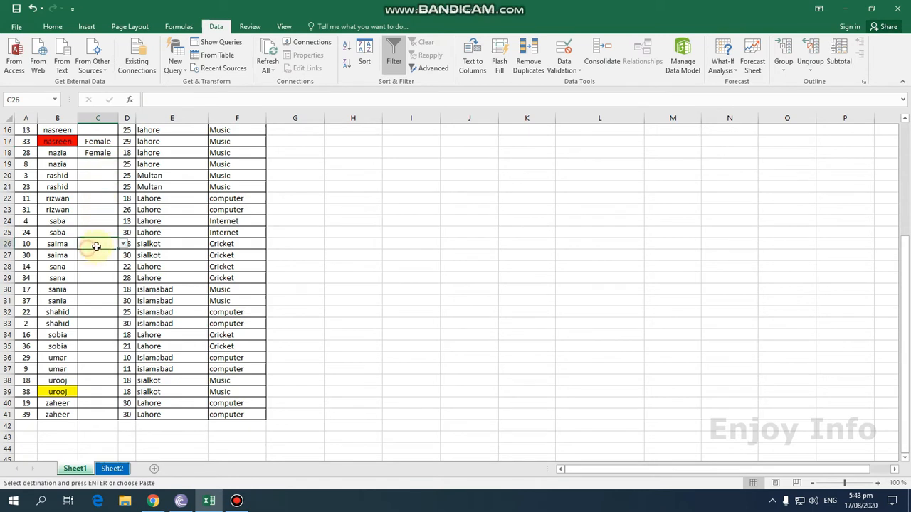
click(125, 244)
click(110, 262)
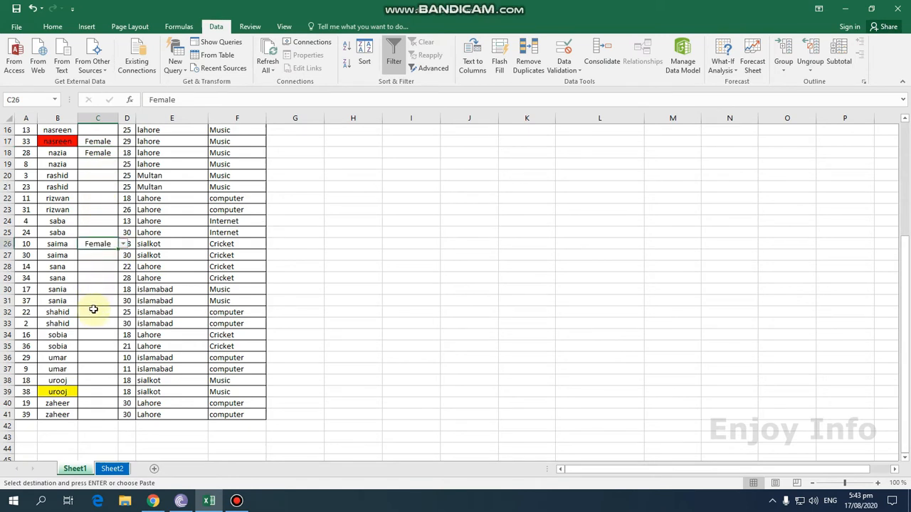
click(86, 402)
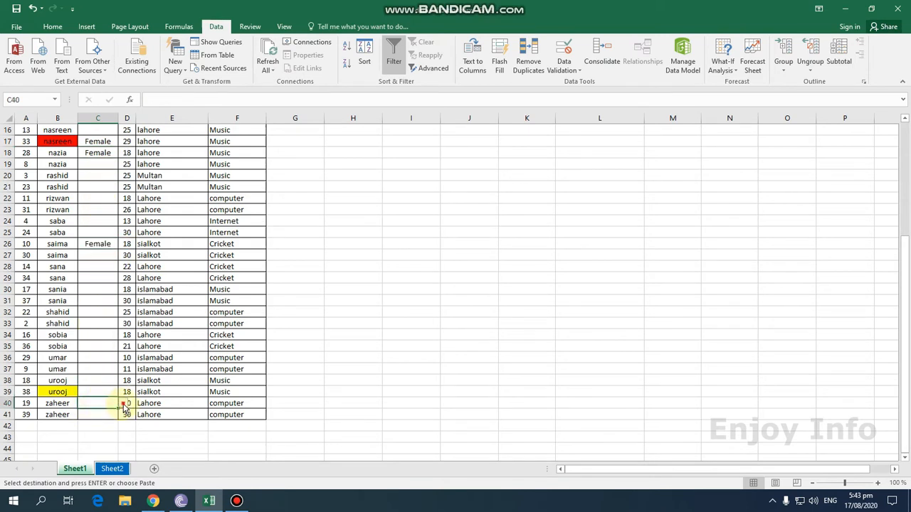
click(124, 403)
click(106, 412)
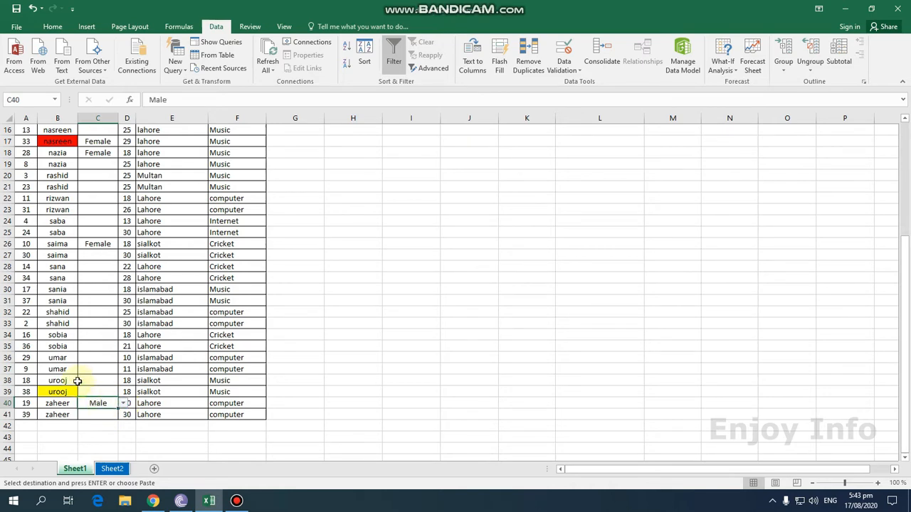
Check the options in cell C2's drop-down list and whether cell C3 has a list.
scroll(110, 257, up, 1)
scroll(109, 256, up, 5)
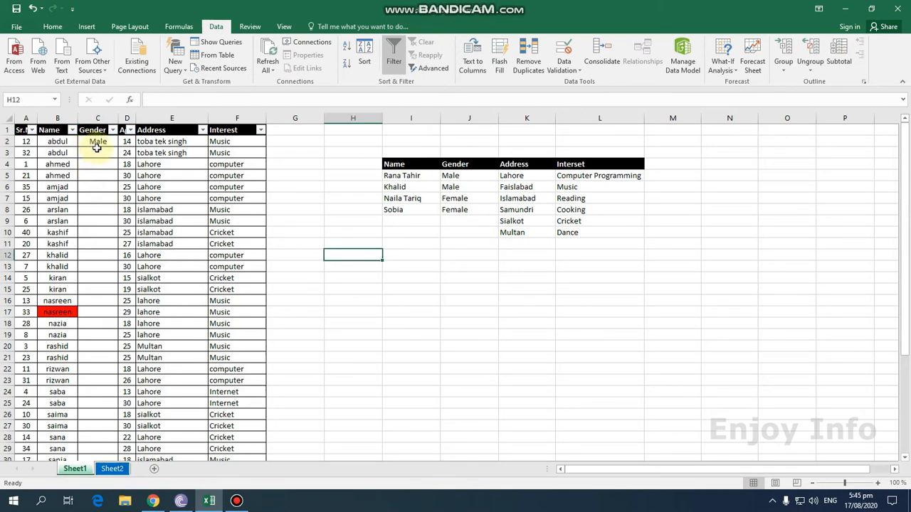
click(104, 144)
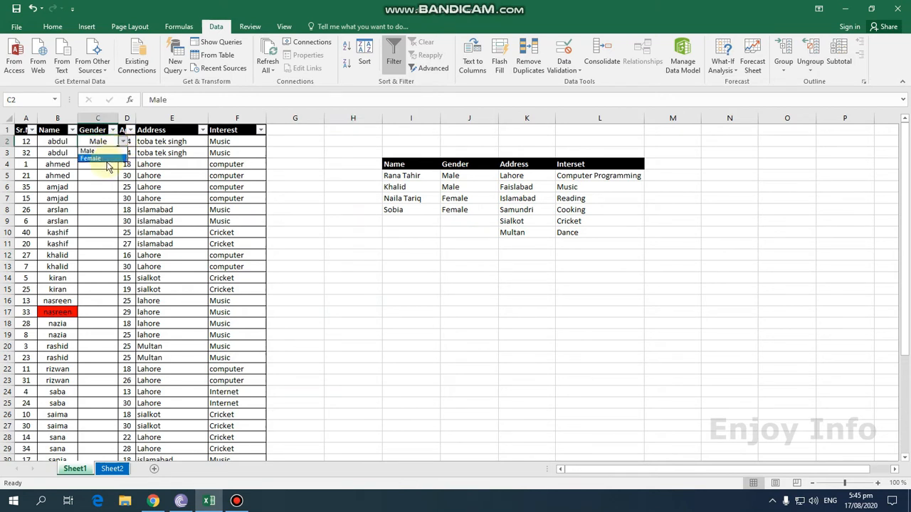
click(102, 152)
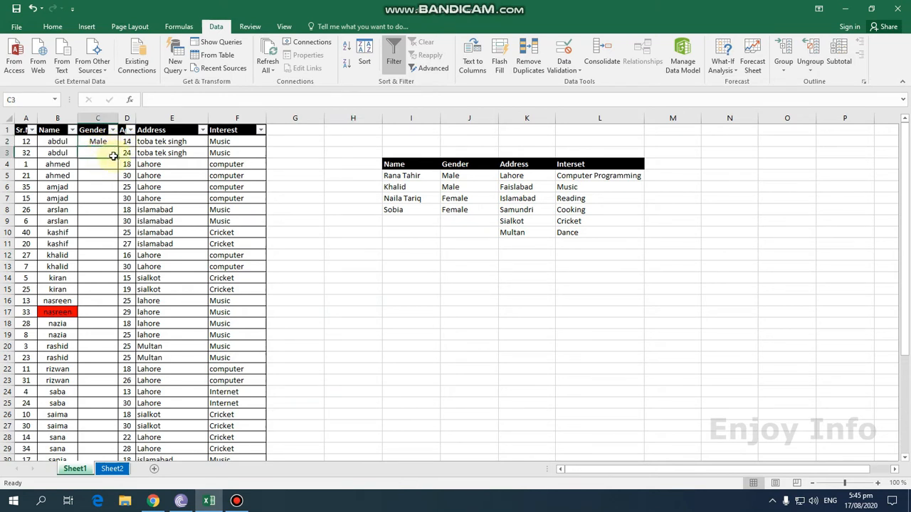
Copy cell C2, try a normal paste into Gender cells C3:C41, and undo that paste.
click(103, 142)
key(ctrl+c)
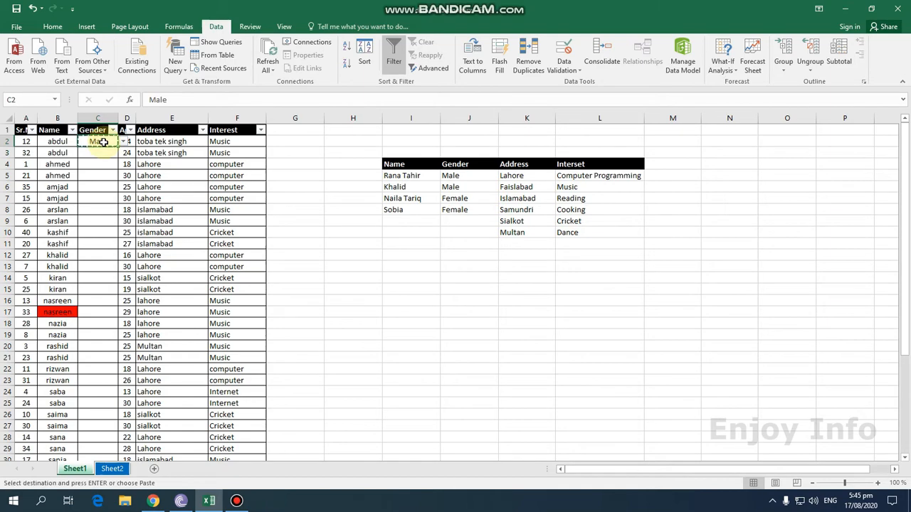
drag(105, 152, 102, 423)
scroll(102, 382, up, 5)
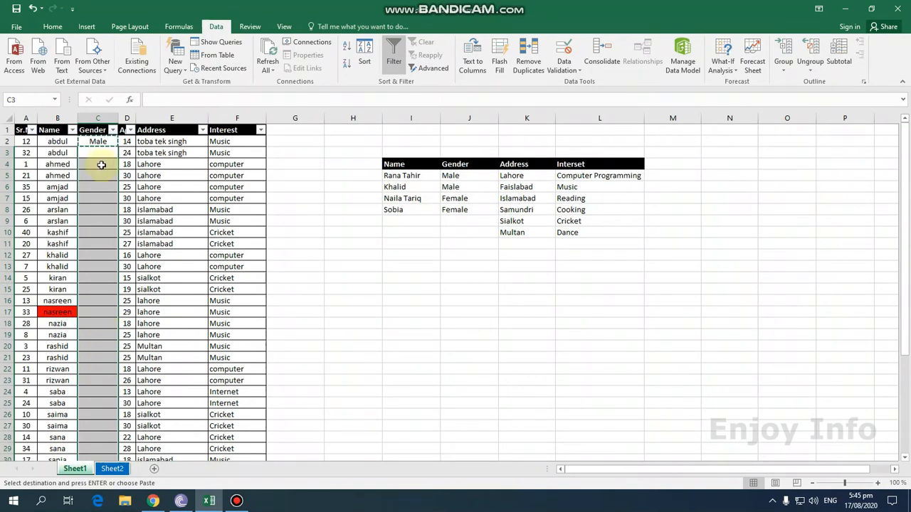
key(ctrl+v)
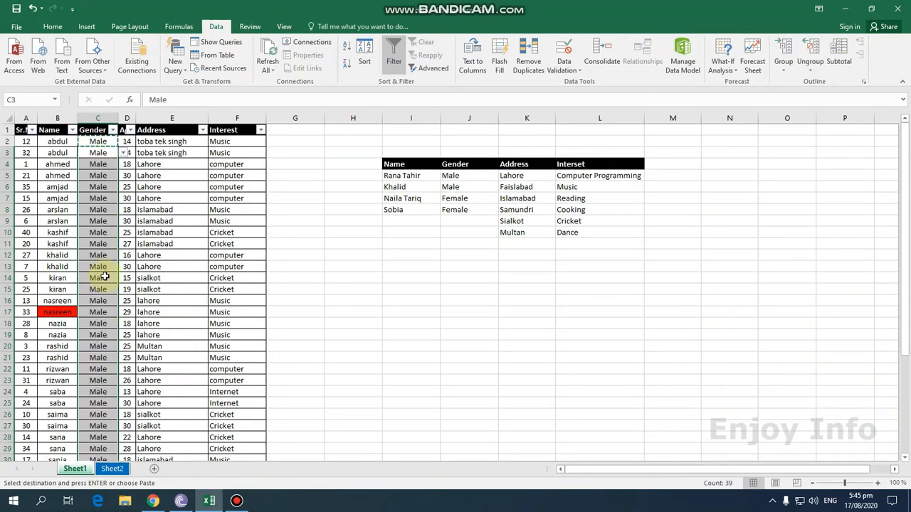
key(ctrl+z)
Paste only the validation from cell C2 into the selected cells C3:C41 with Paste Special.
right_click(101, 153)
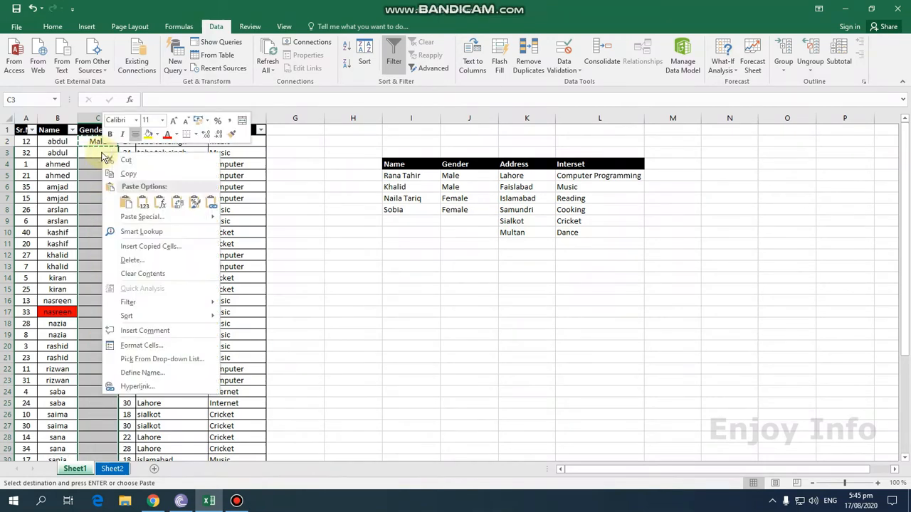
mouse_move(139, 171)
click(138, 221)
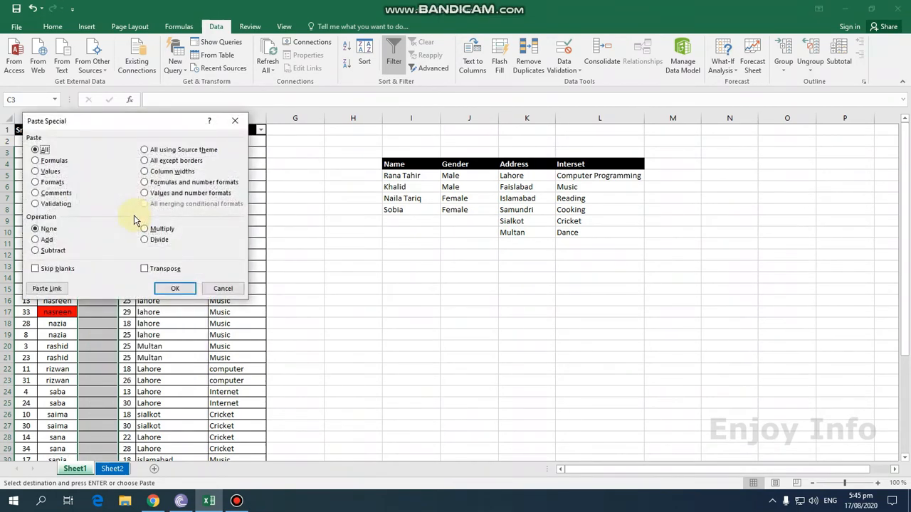
drag(90, 124, 296, 128)
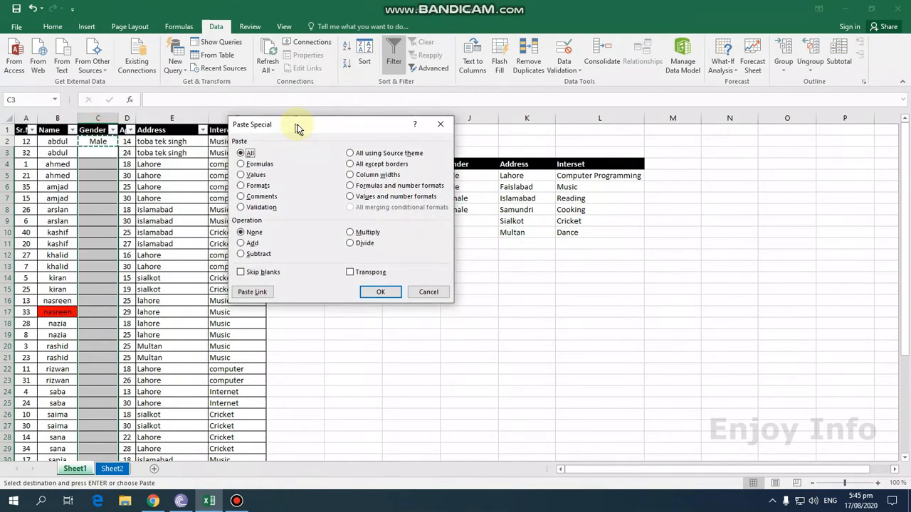
click(241, 207)
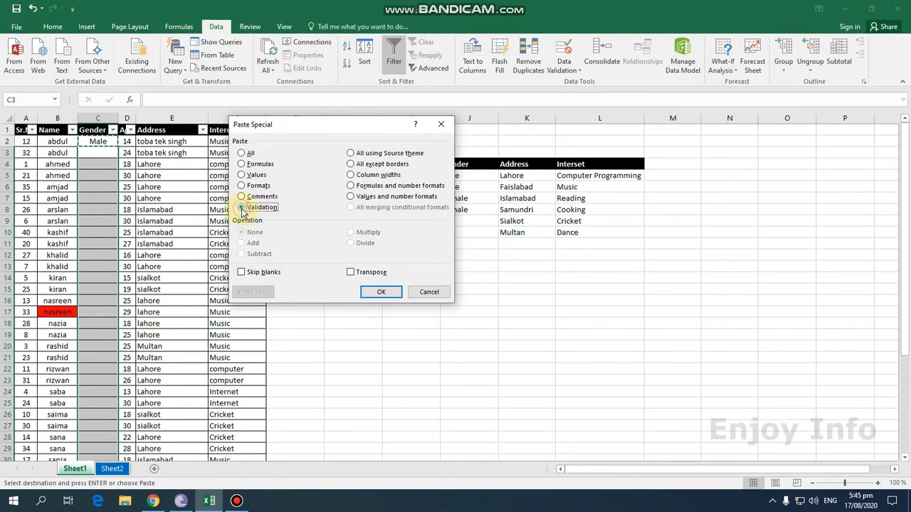
click(380, 292)
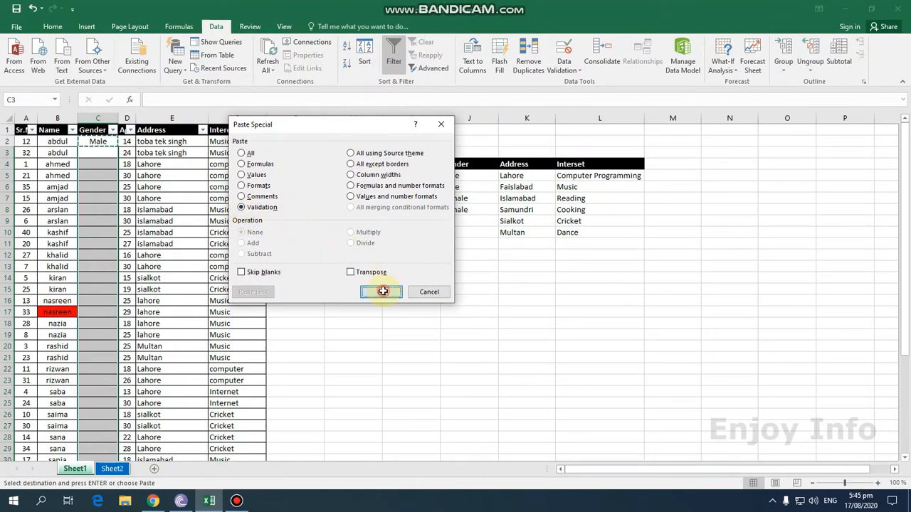
Check several empty Gender cells from C4 down to C25 for the drop-down list, inspecting C25's options without choosing one.
click(98, 174)
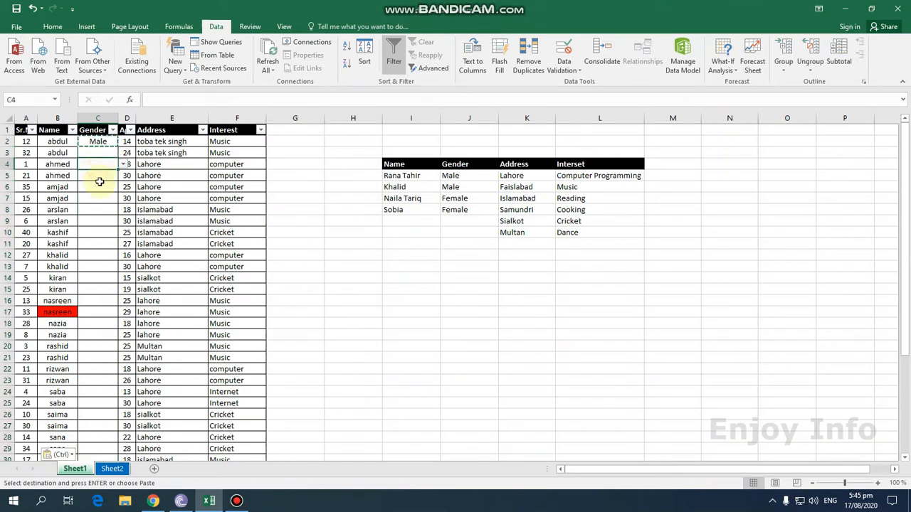
click(95, 232)
click(98, 323)
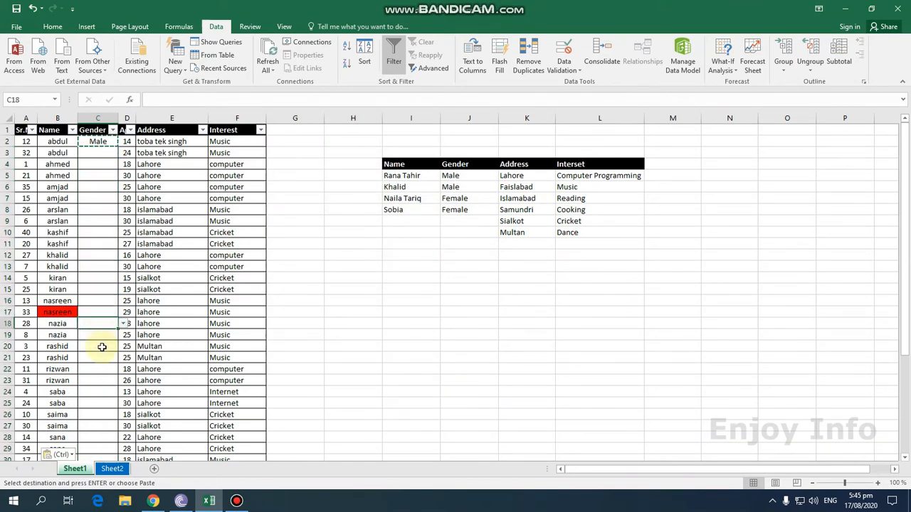
scroll(126, 237, down, 3)
click(97, 243)
click(97, 300)
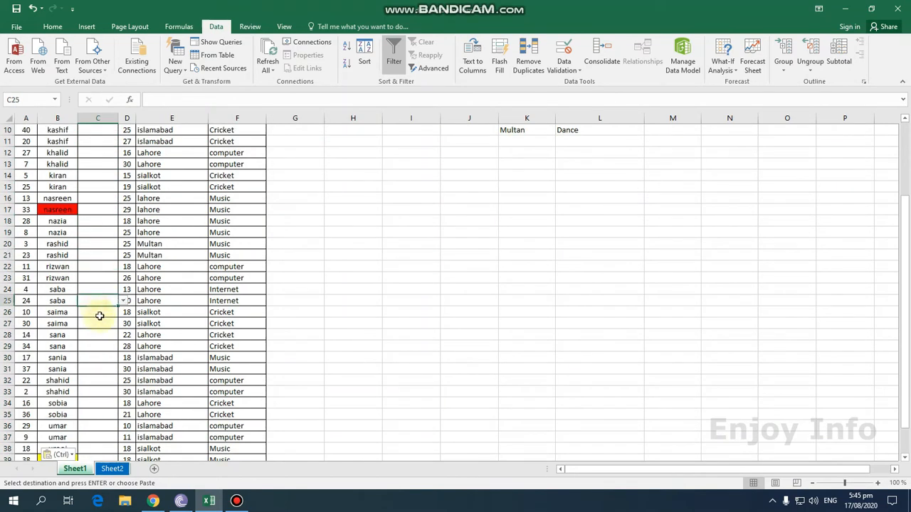
click(123, 301)
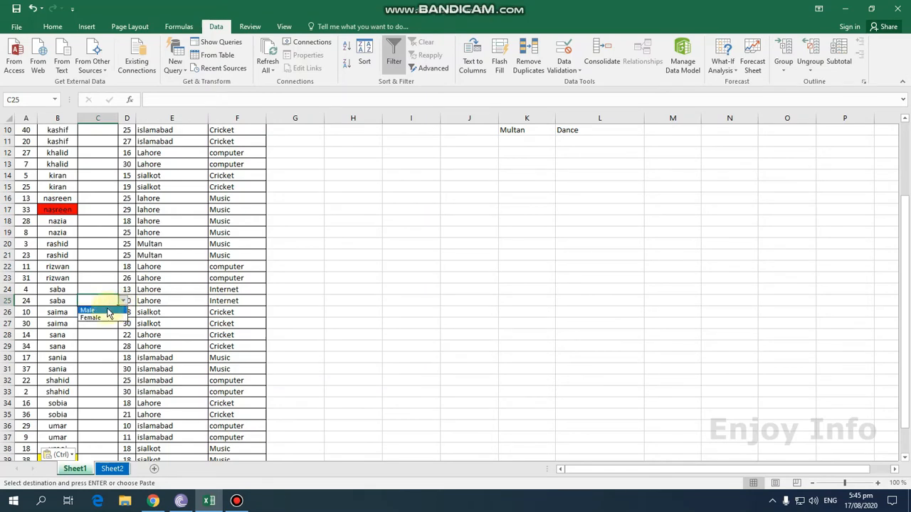
key(Escape)
scroll(95, 254, up, 3)
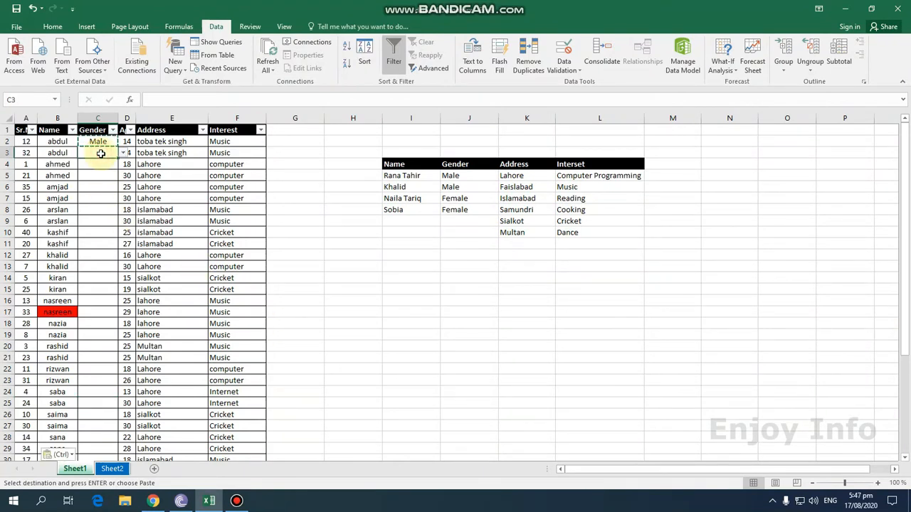
Choose Male from the drop-down list in cell C3.
click(100, 155)
click(124, 153)
click(96, 166)
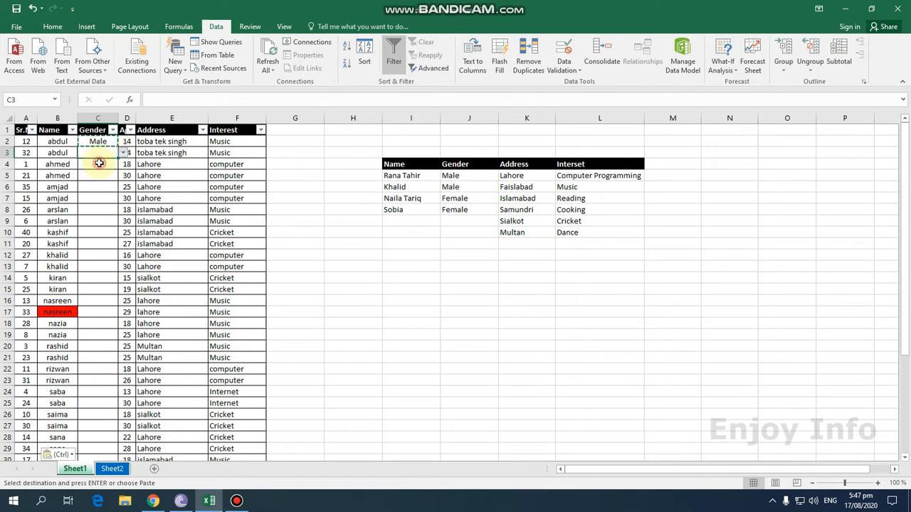
Try to enter the misspelled value mele in cell C7 to test the validation, and cancel the entry.
click(88, 197)
text(male)
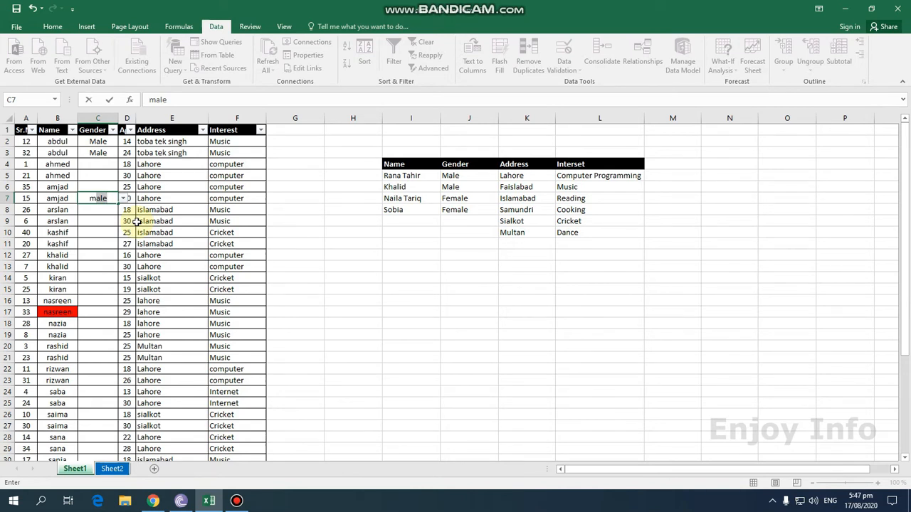
key(BackSpace)
key(BackSpace)
text(el)
key(Return)
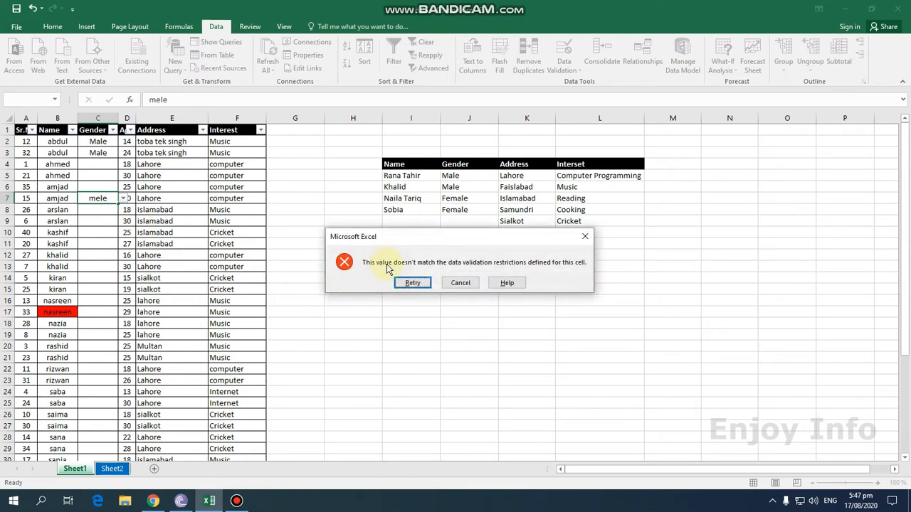
click(459, 283)
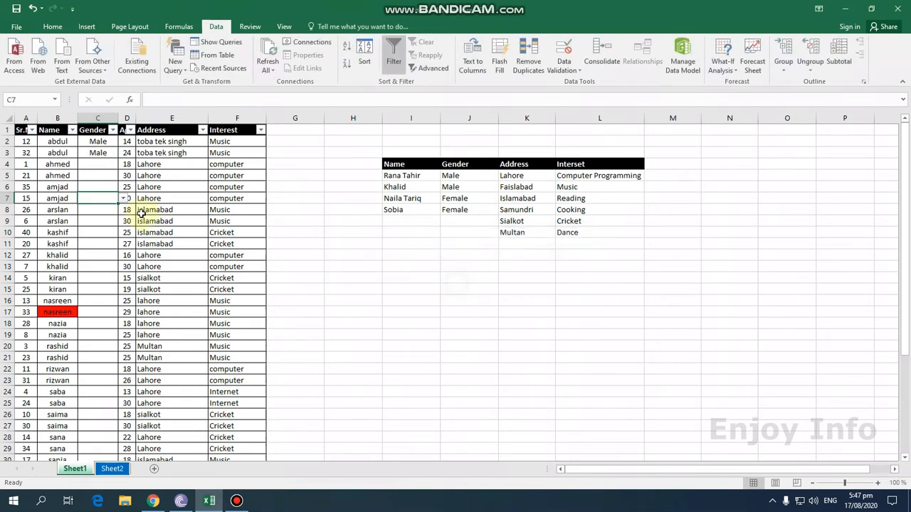
Try to enter a person's name in Gender cell C8 to test the validation, and cancel the entry.
click(92, 208)
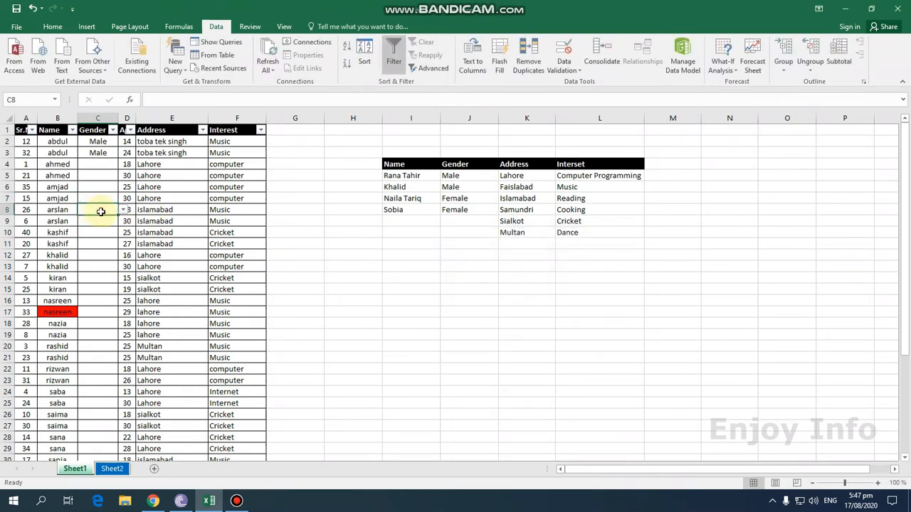
text(shahid)
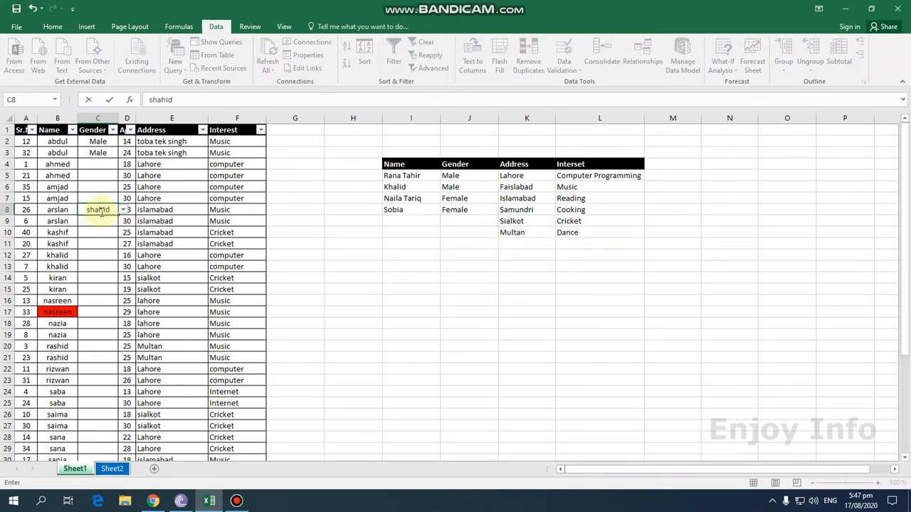
key(Return)
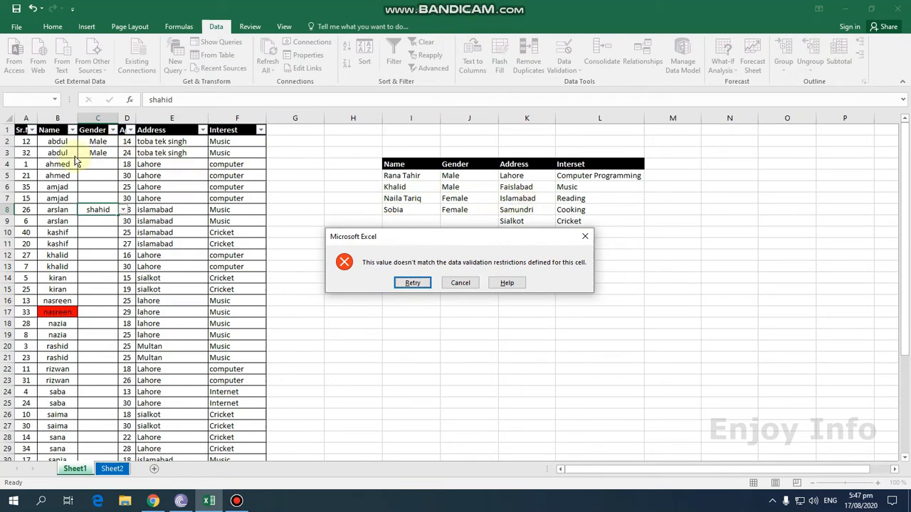
click(460, 282)
Enter Male in Gender cell C4.
click(98, 166)
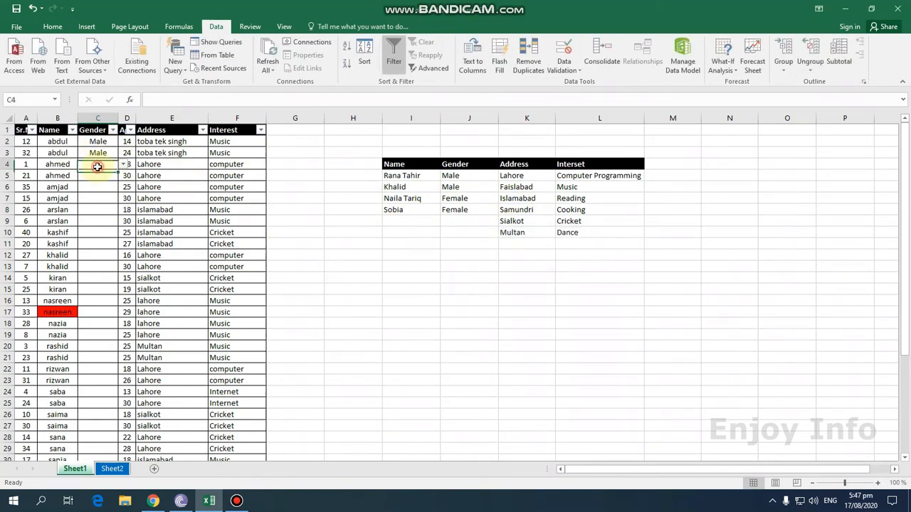
text(Male)
key(Return)
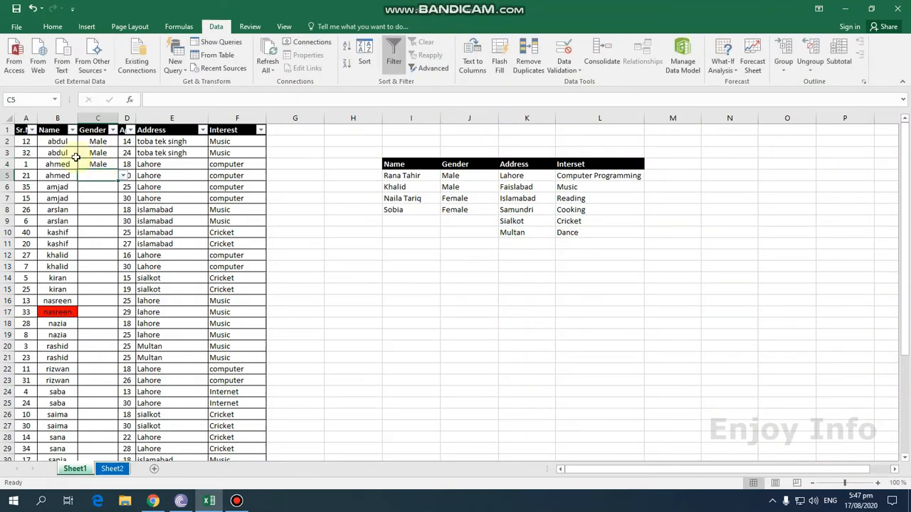
Enter female in Gender cells C17 and C18.
click(112, 310)
text(f)
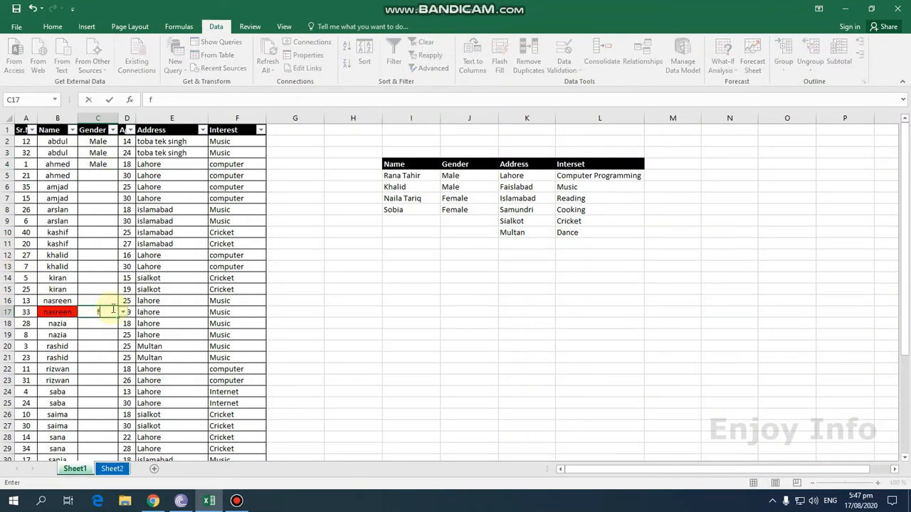
text(emale)
key(Return)
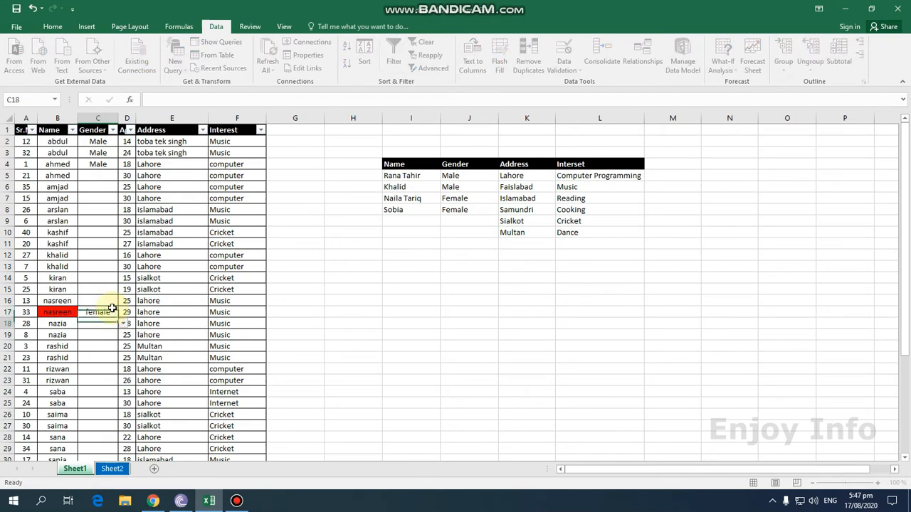
text(female)
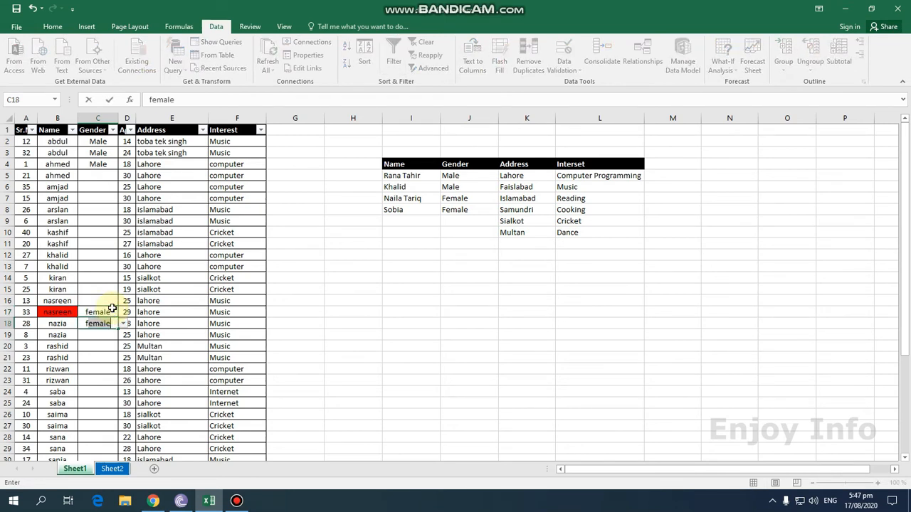
key(Return)
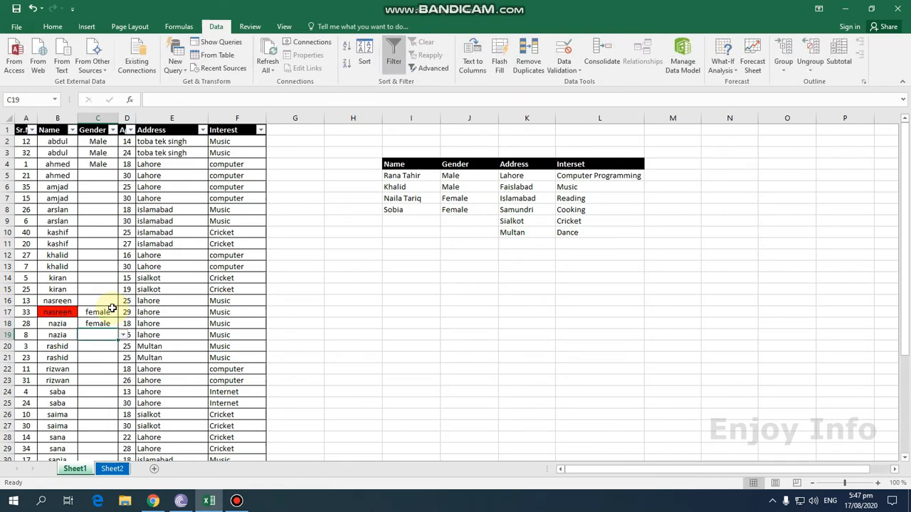
Enter Male in Gender cells C5, C6, C8, C9 and C11, leaving C7 and C10 empty.
click(99, 178)
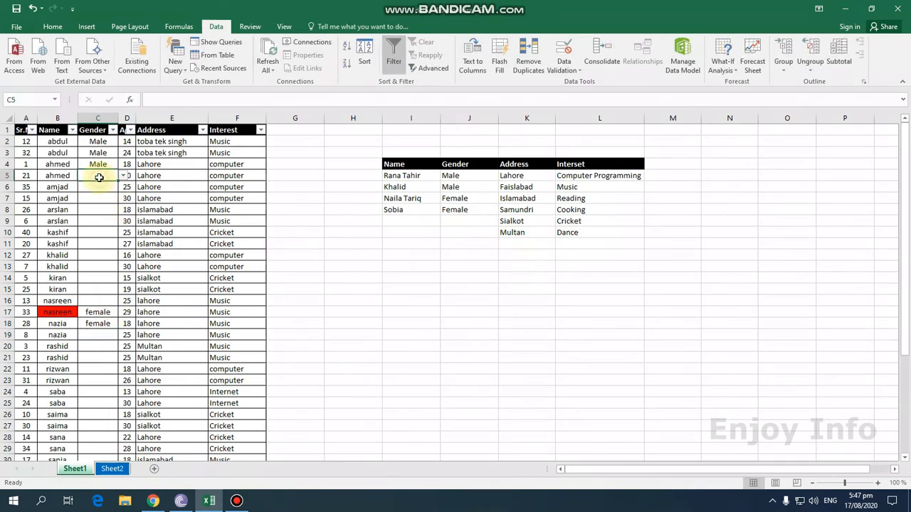
text(Male)
key(Return)
text(M)
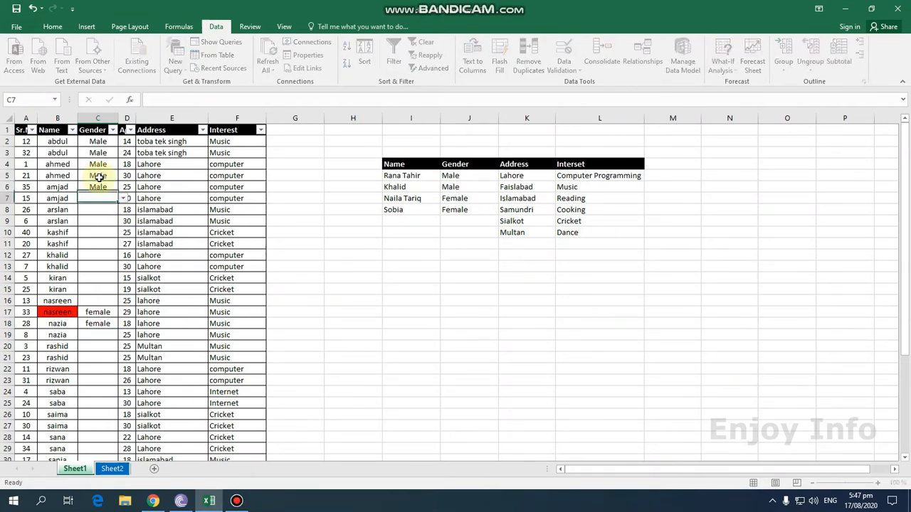
key(Return)
key(Return)
text(Male)
key(Return)
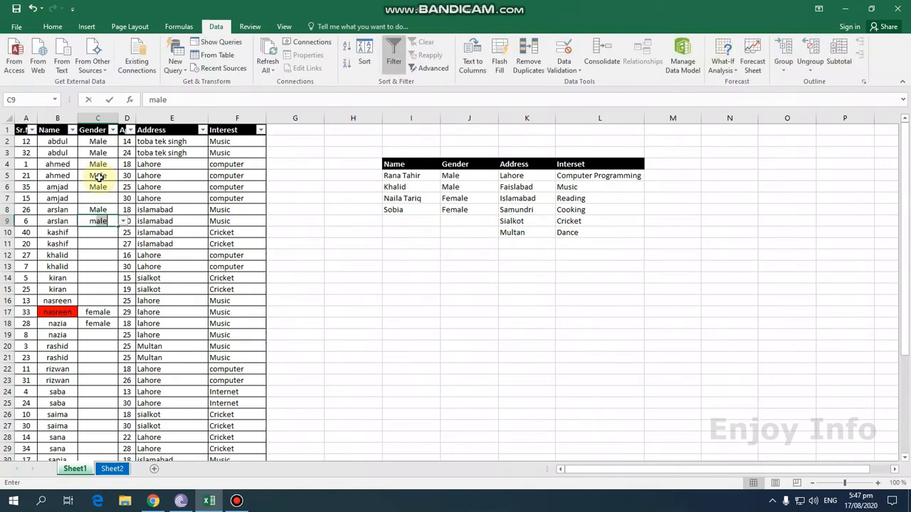
text(M)
key(Return)
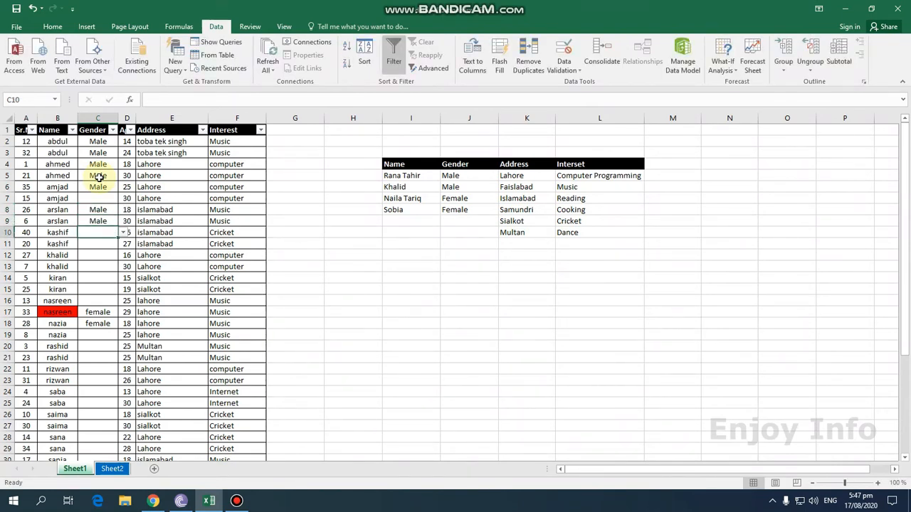
key(Return)
text(M)
key(Return)
Enter female in Gender cells C14, C15 and C16.
key(Return)
key(Return)
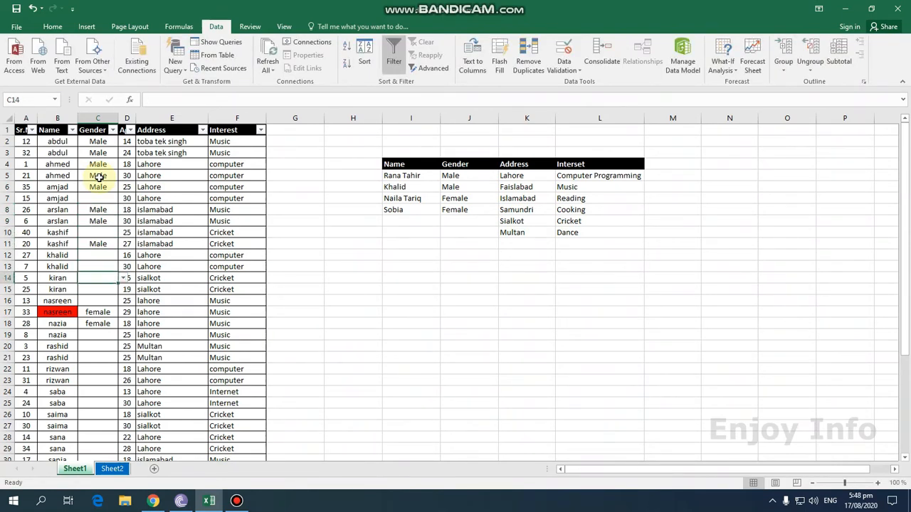
text(f)
key(Return)
text(f)
key(Return)
text(f)
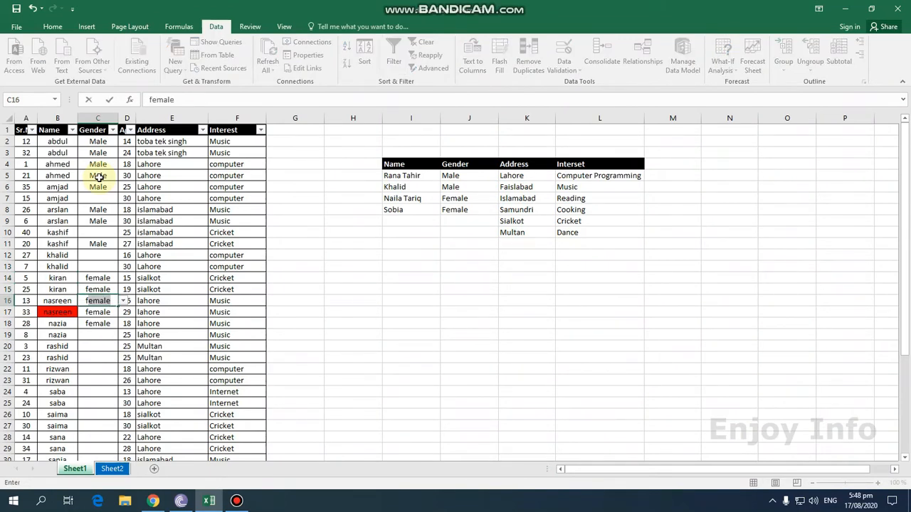
key(Return)
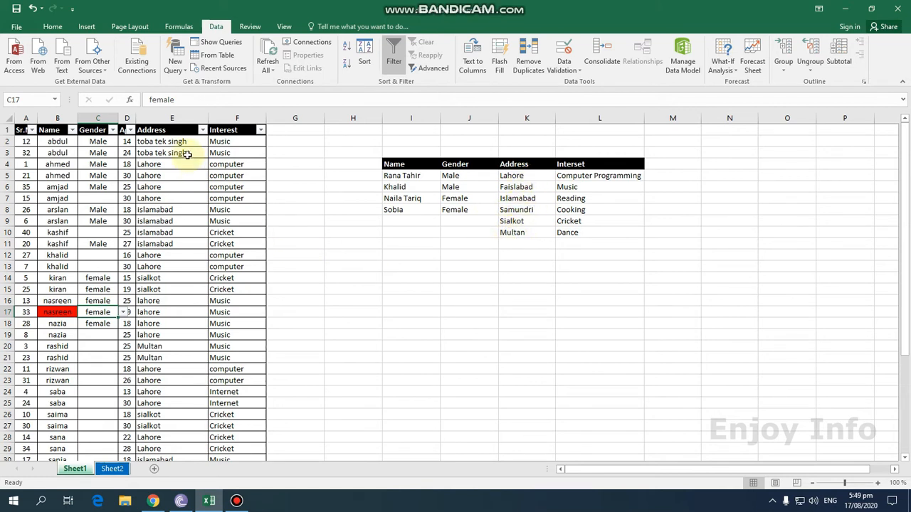
Clear all entries in the Address column from E2 to E41.
drag(171, 141, 146, 436)
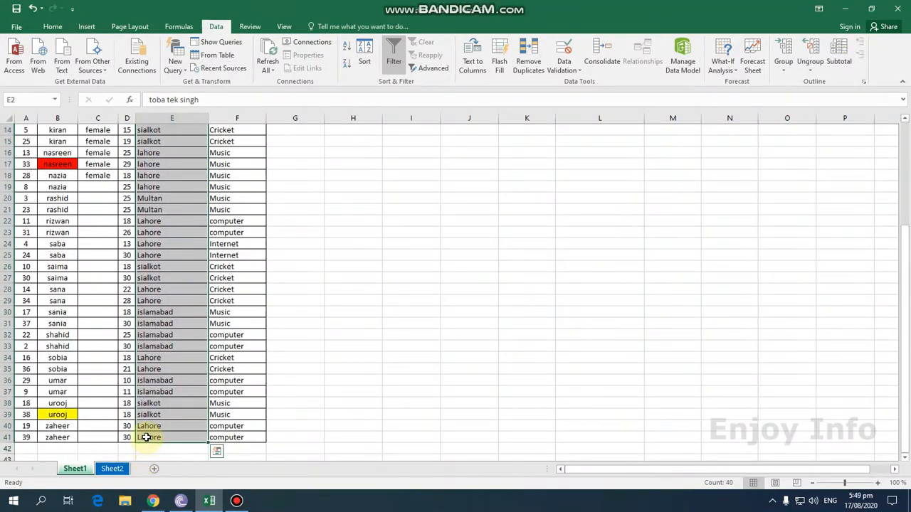
scroll(147, 435, up, 5)
key(Delete)
click(355, 346)
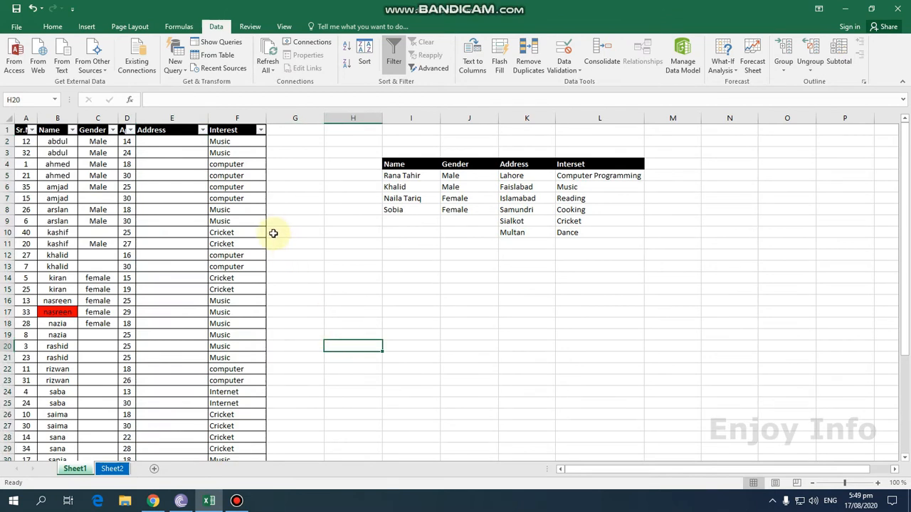
Set a List data validation on cell E2 with the city range =$K$5:$K$10 as its source.
click(146, 141)
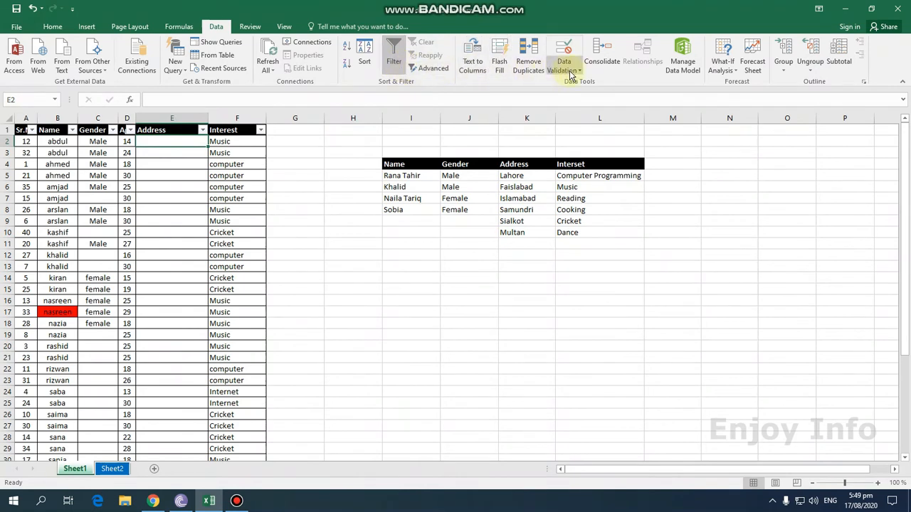
click(564, 70)
click(582, 86)
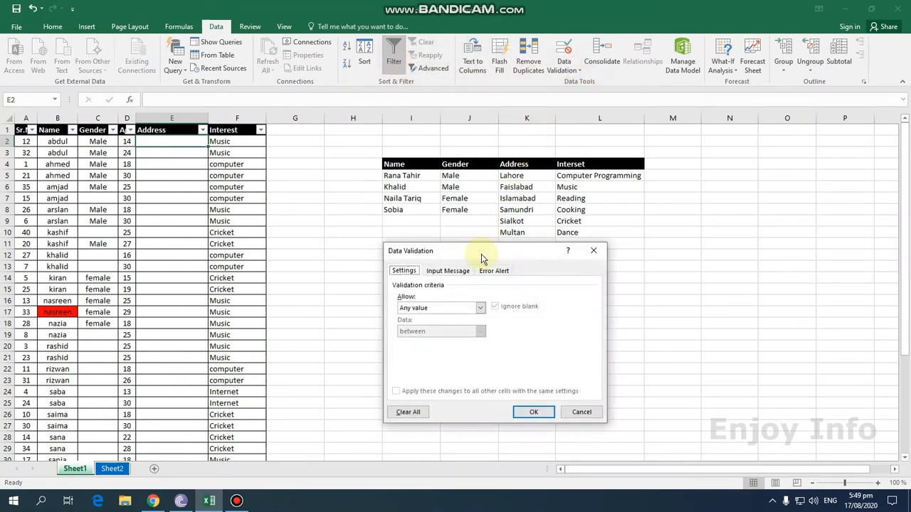
click(480, 308)
click(470, 342)
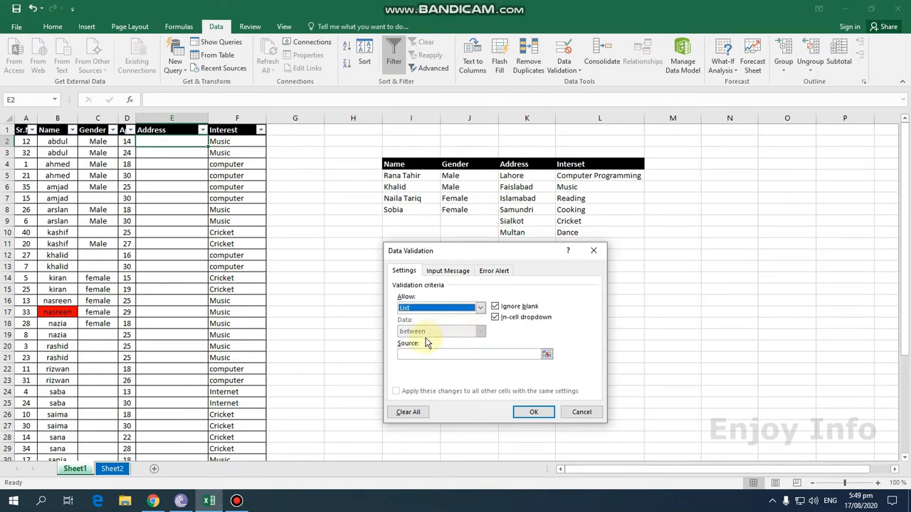
click(546, 354)
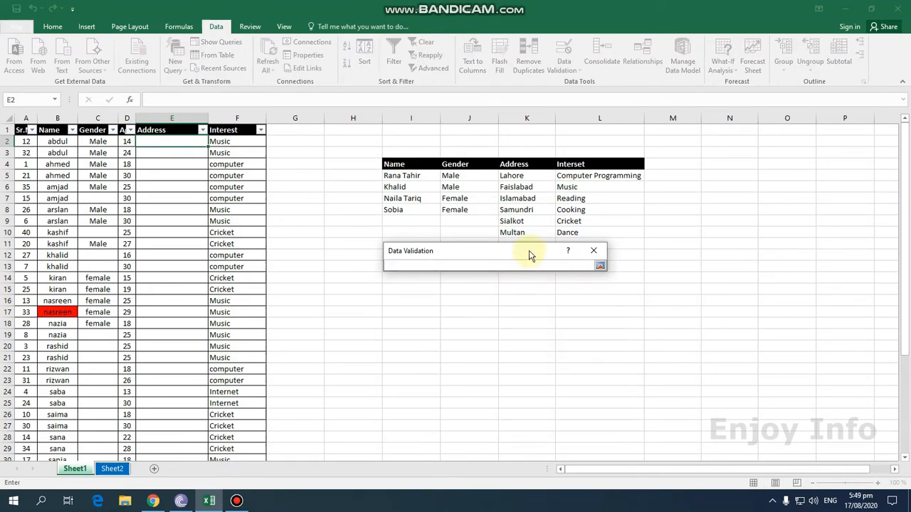
drag(523, 234, 521, 175)
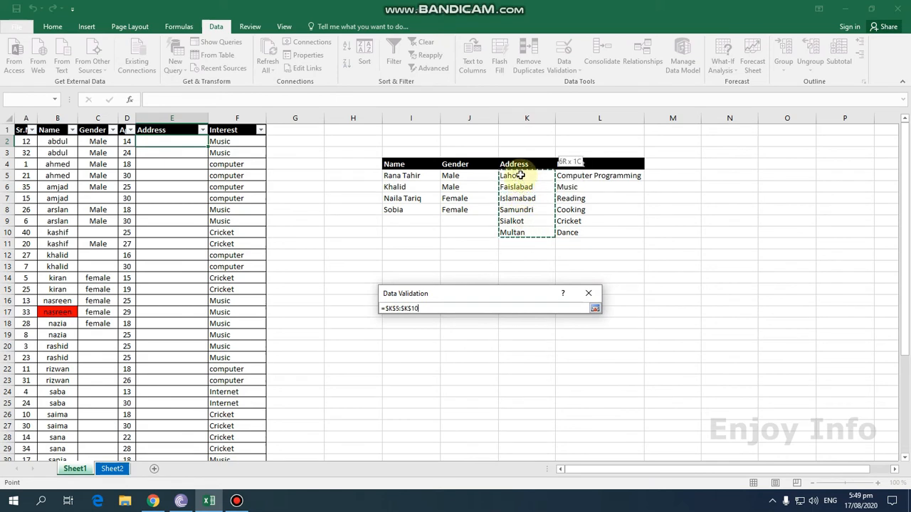
click(594, 309)
click(524, 451)
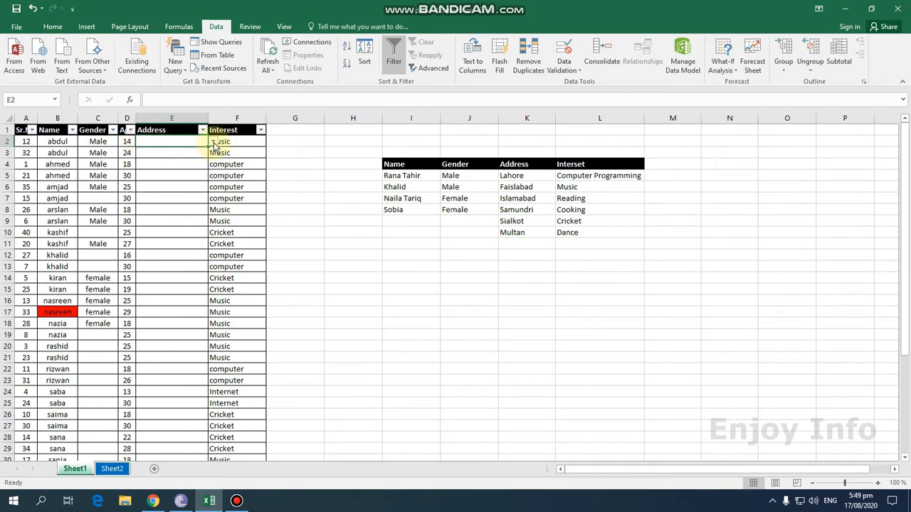
Choose Lahore from the drop-down list in cell E2, and check whether E3 has a list.
click(212, 142)
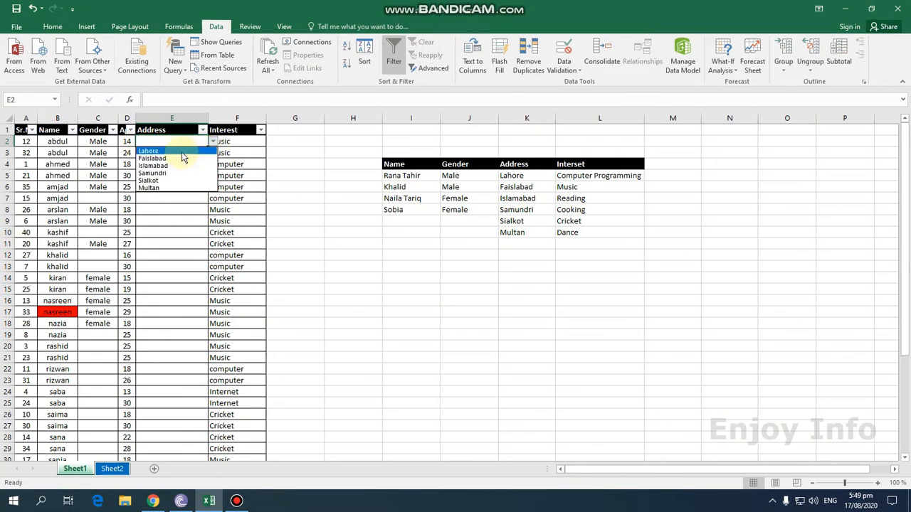
click(182, 151)
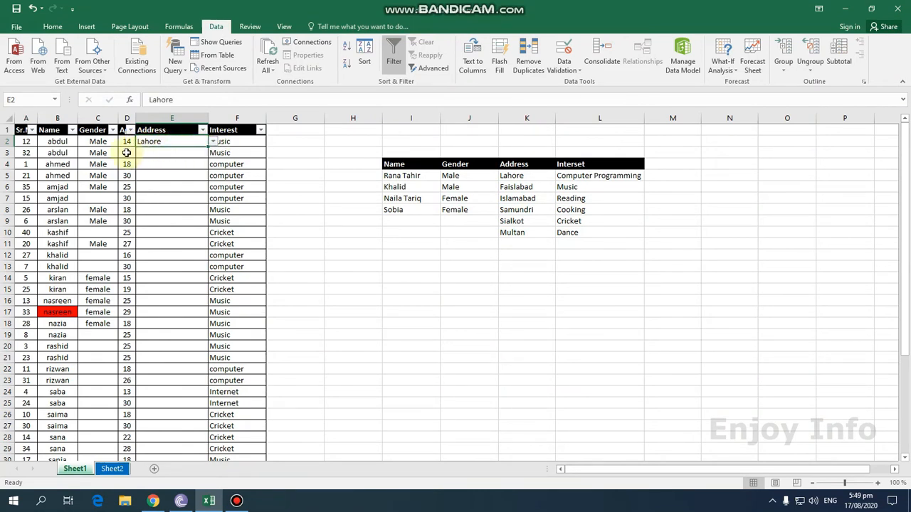
click(161, 154)
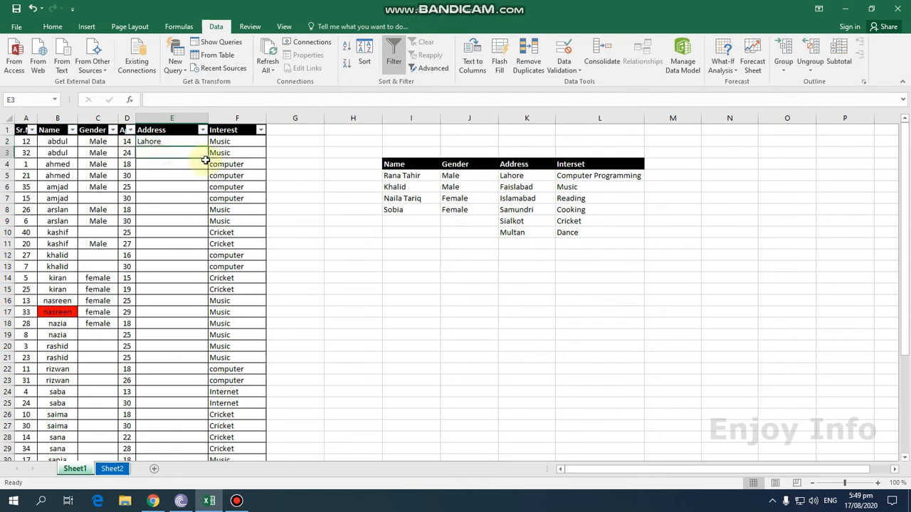
Copy cell E2 and paste only its validation into E3:E41 with Paste Special, then end the copy mode.
click(168, 143)
key(ctrl+c)
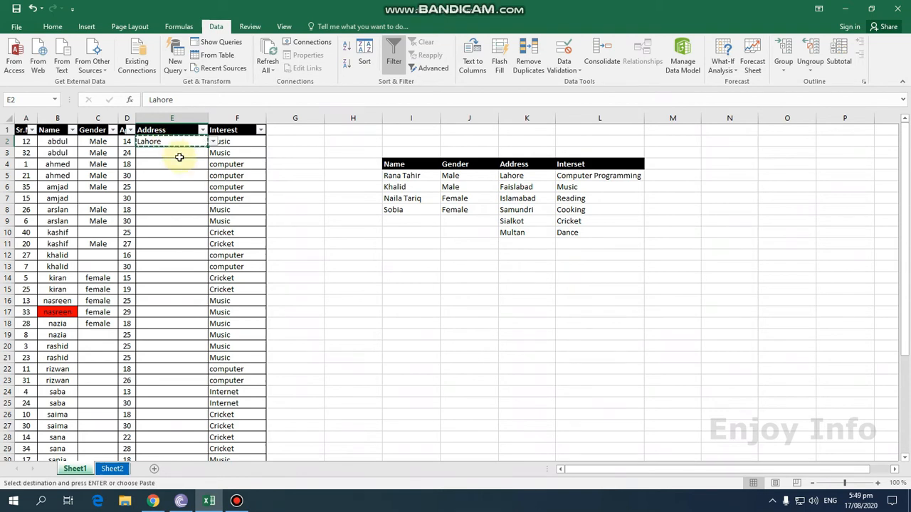
drag(176, 154, 166, 433)
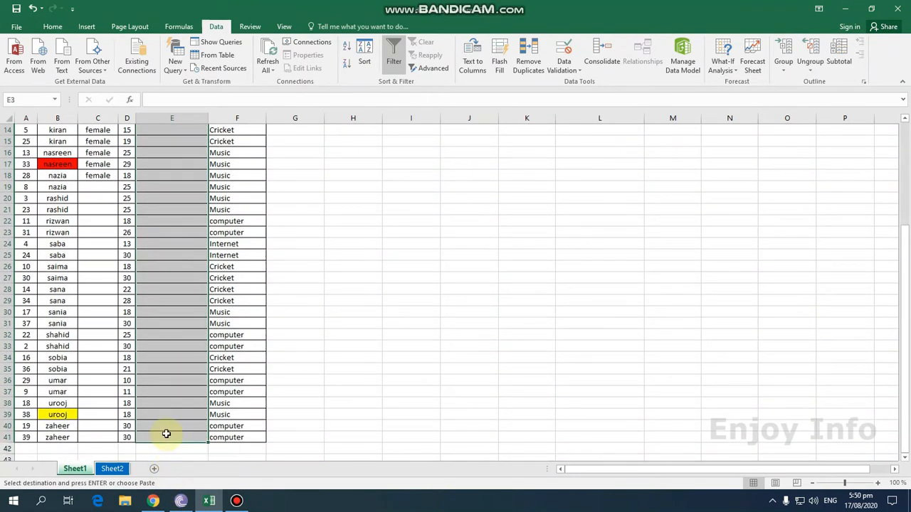
right_click(178, 222)
click(207, 284)
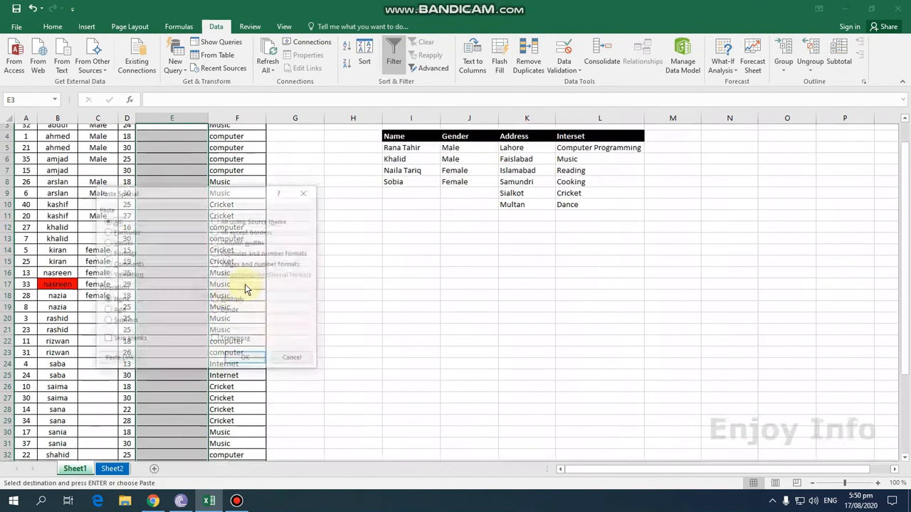
click(125, 275)
click(243, 360)
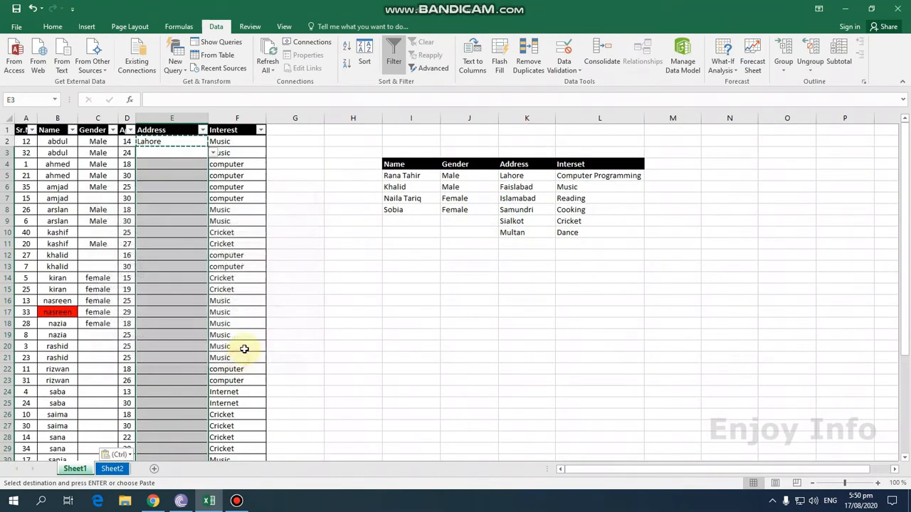
click(174, 164)
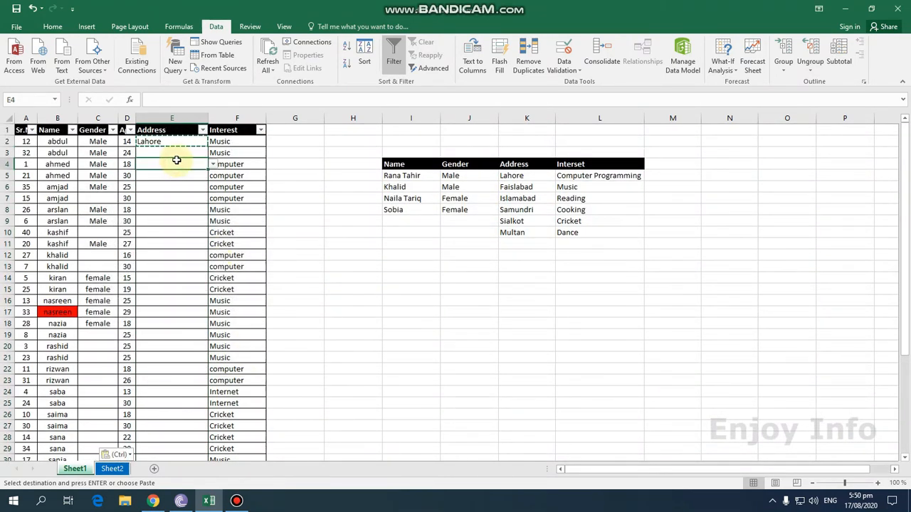
key(Escape)
key(Escape)
Check several Address cells between E2 and E9 for the drop-down list, returning to E3.
click(192, 143)
click(188, 153)
click(184, 164)
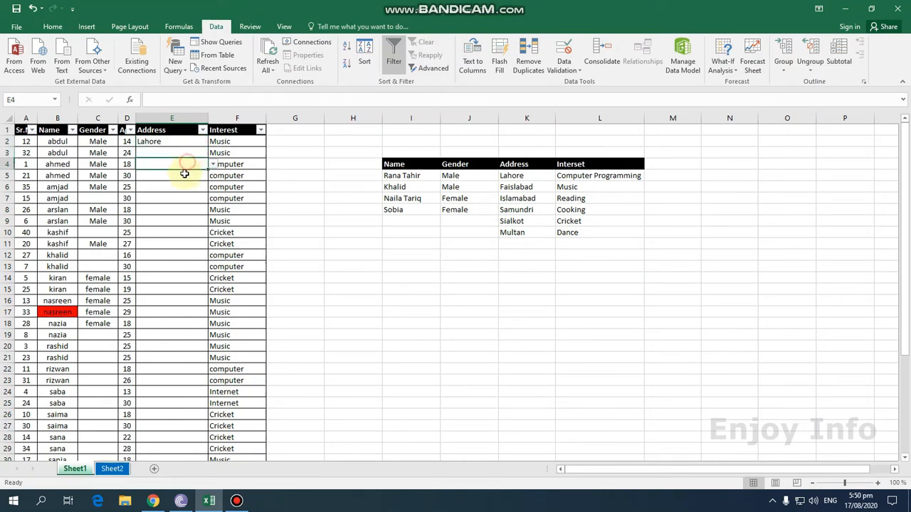
click(182, 175)
click(179, 198)
click(177, 216)
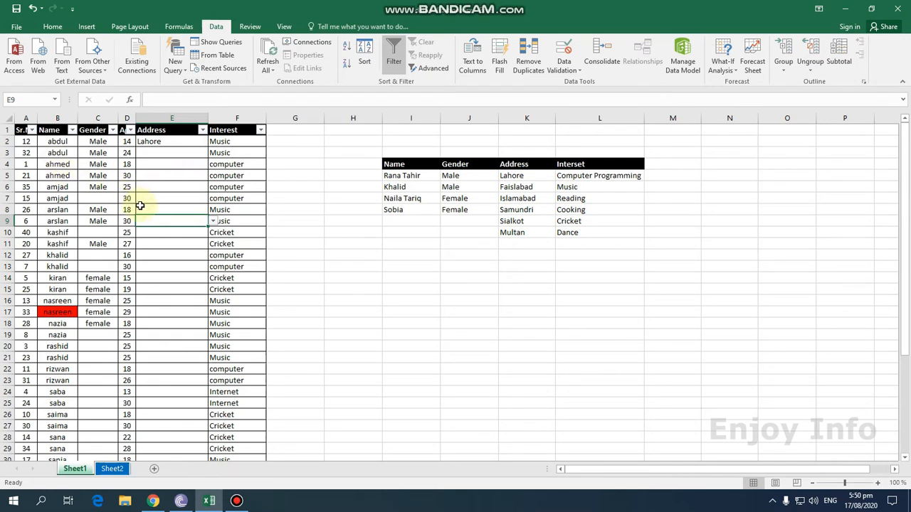
click(150, 153)
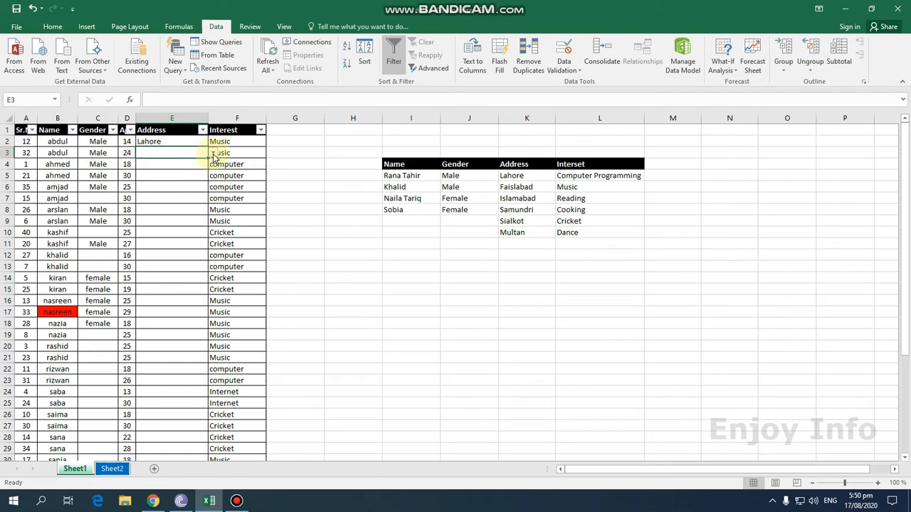
Choose Lahore in cell E3, Islamabad in E4 and Sialkot in E6 from their drop-down lists.
click(213, 153)
click(178, 163)
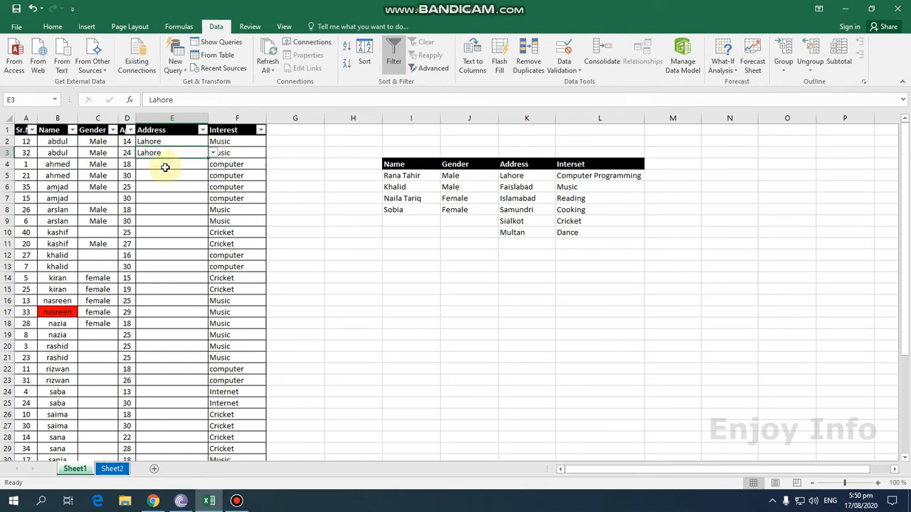
click(164, 167)
click(213, 164)
click(174, 194)
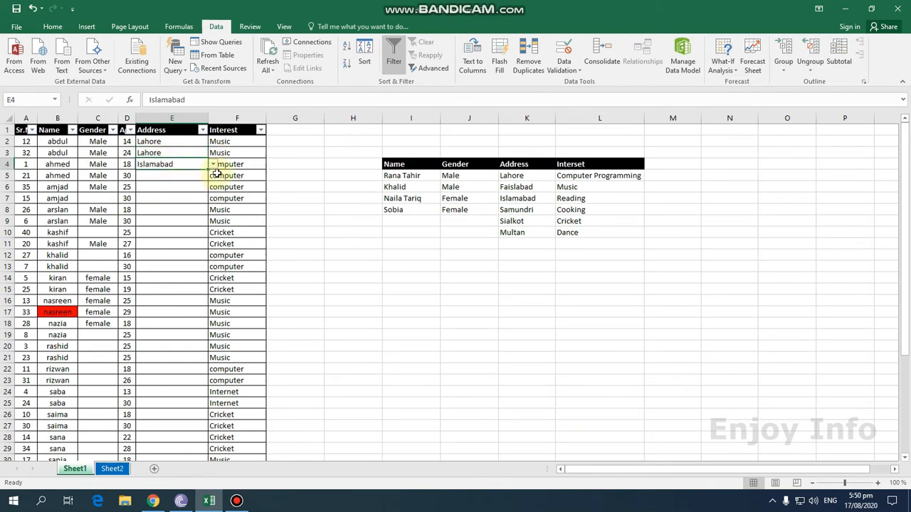
click(188, 187)
click(213, 186)
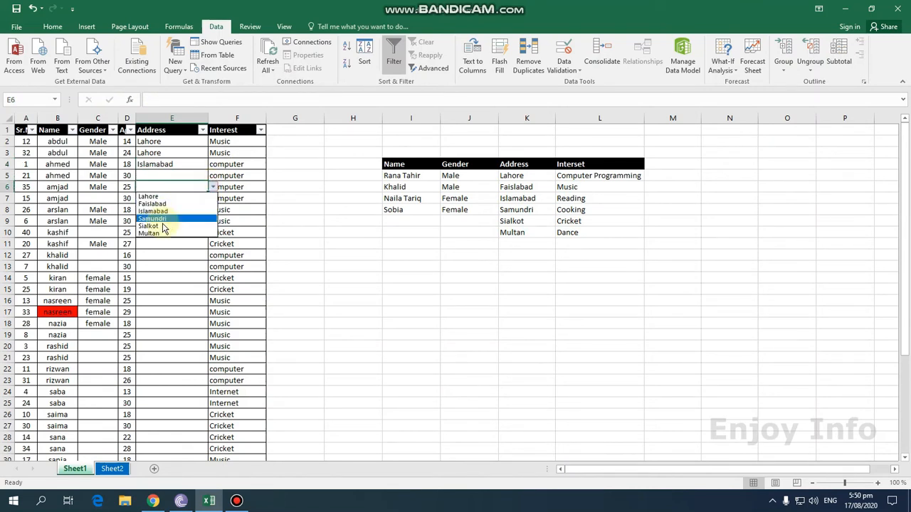
click(151, 225)
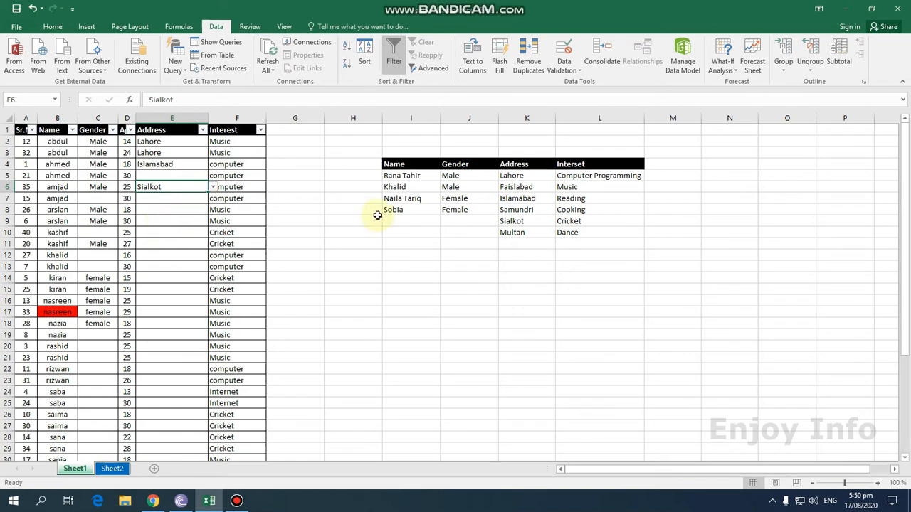
Choose Sialkot in cell E9 and Multan in E12 from their drop-down lists.
click(161, 221)
click(213, 221)
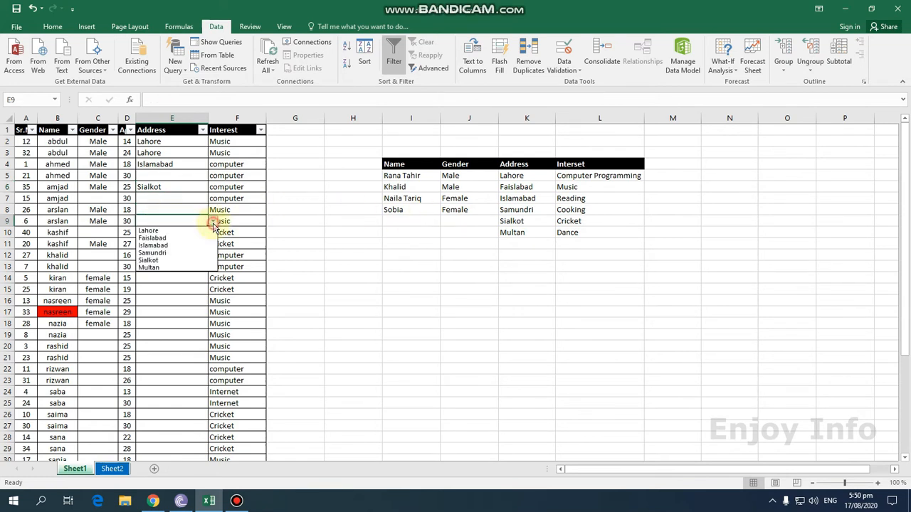
click(171, 260)
click(158, 256)
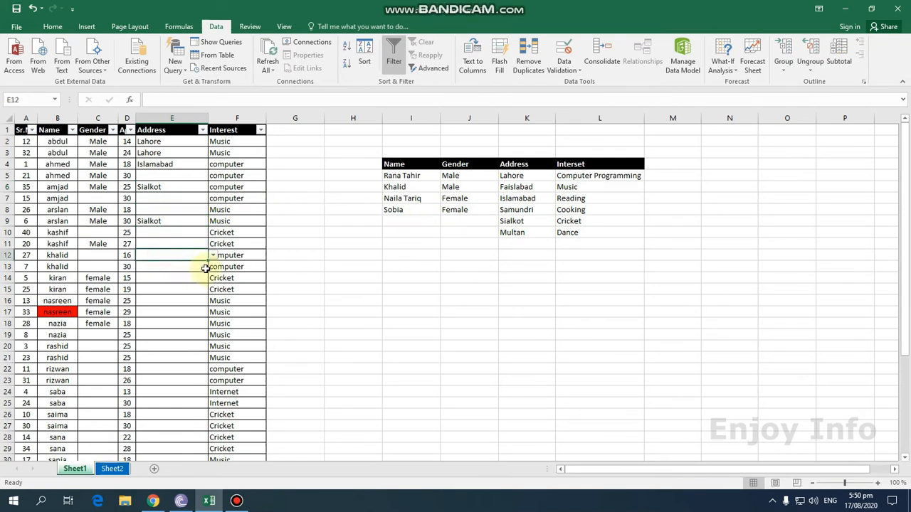
click(213, 254)
click(163, 301)
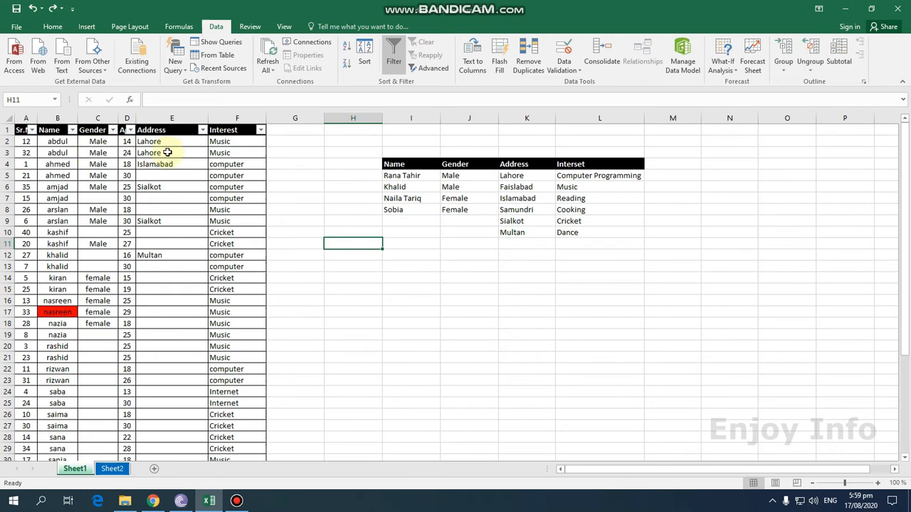
Clear all existing age values in D2:D41.
click(126, 141)
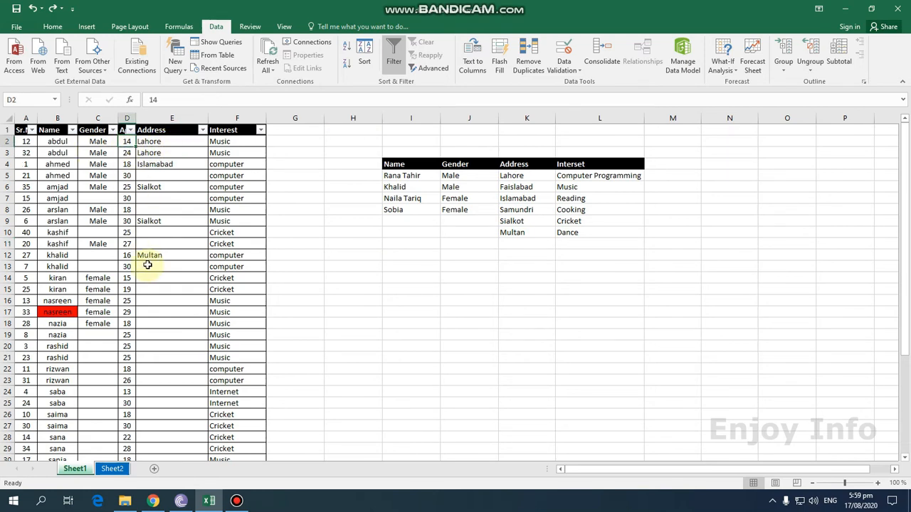
scroll(147, 264, down, 3)
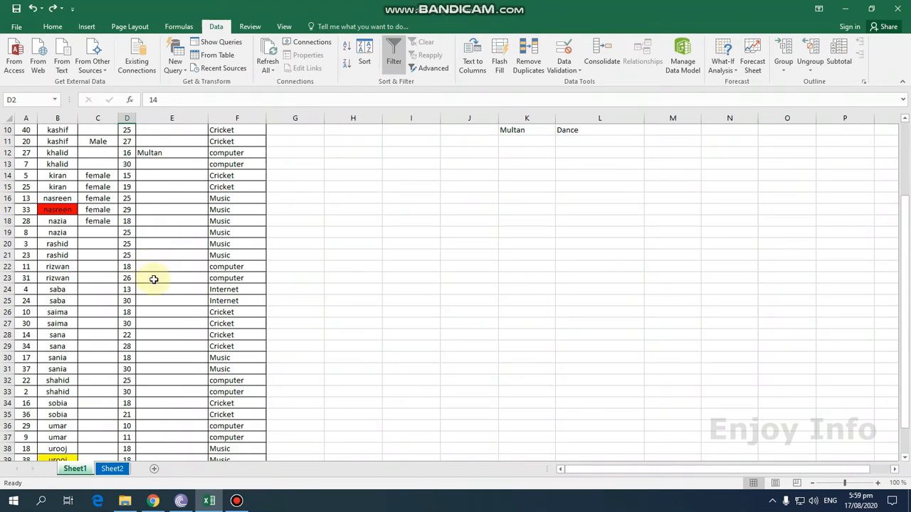
scroll(154, 278, down, 4)
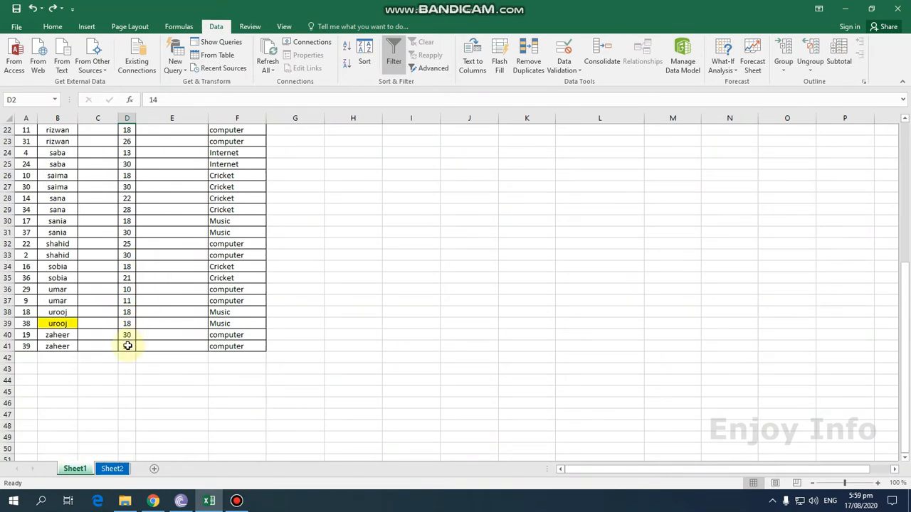
scroll(146, 306, up, 7)
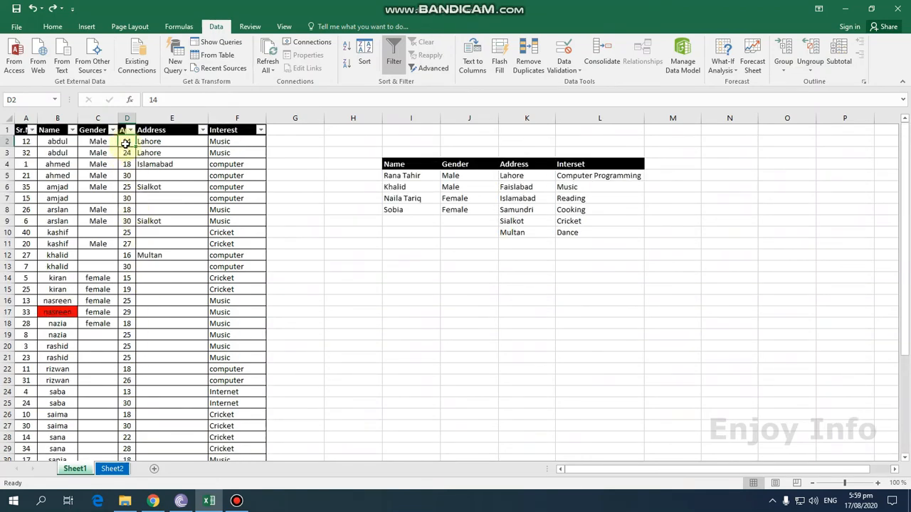
scroll(124, 231, down, 6)
shift+click(126, 380)
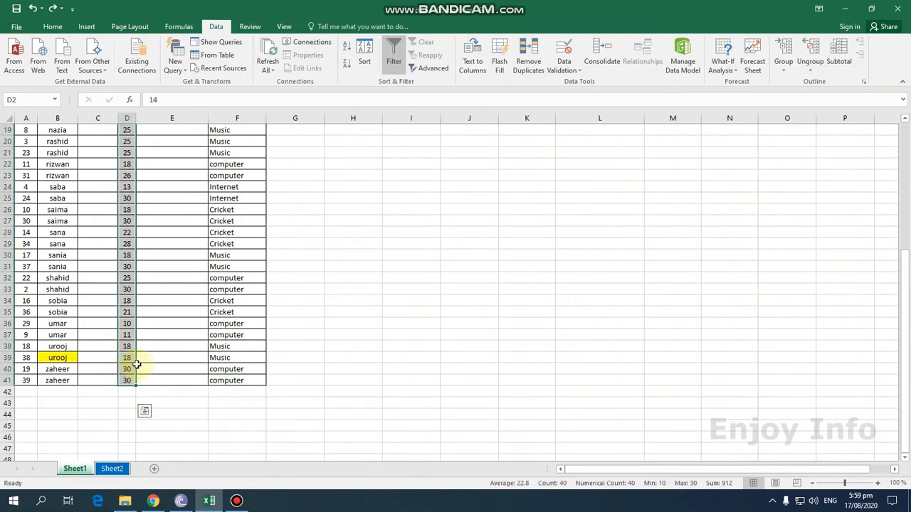
key(Delete)
scroll(176, 346, up, 6)
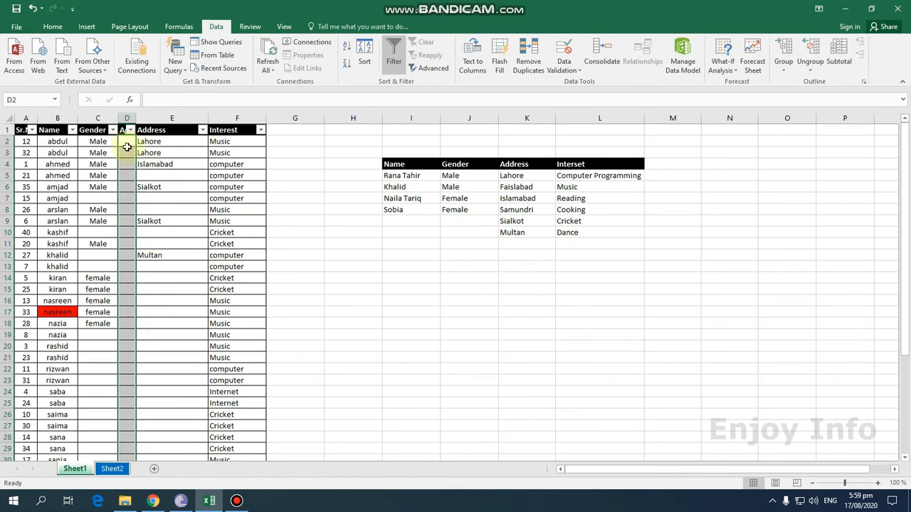
Start a data validation for the emptied age cells D2:D41 that allows only whole numbers.
click(126, 142)
drag(126, 144, 132, 440)
scroll(126, 331, up, 5)
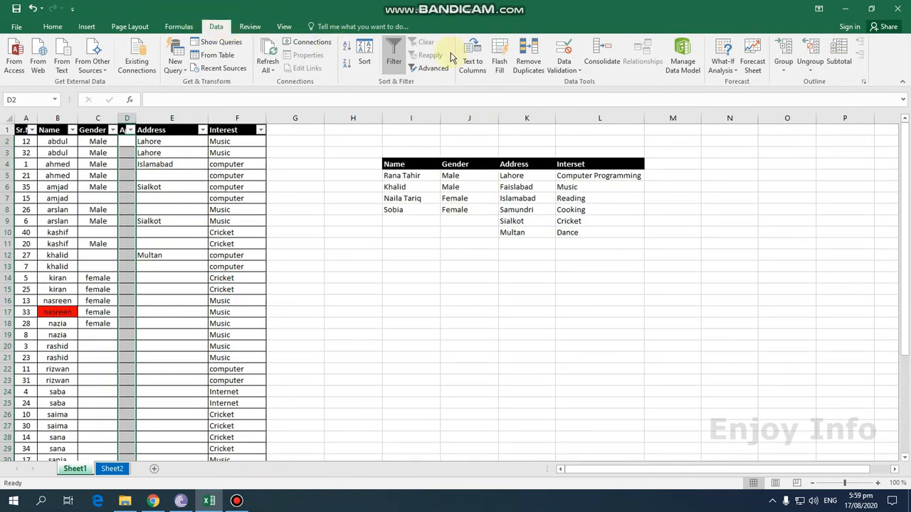
click(580, 76)
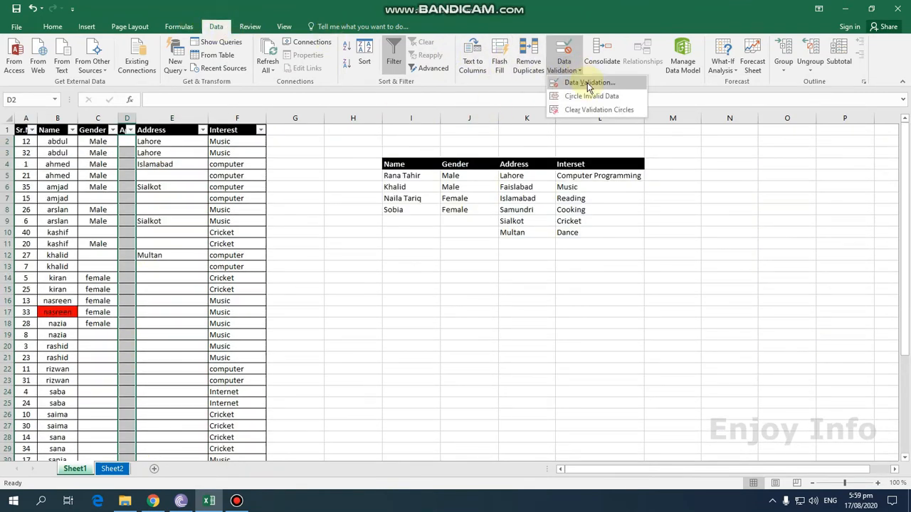
click(588, 83)
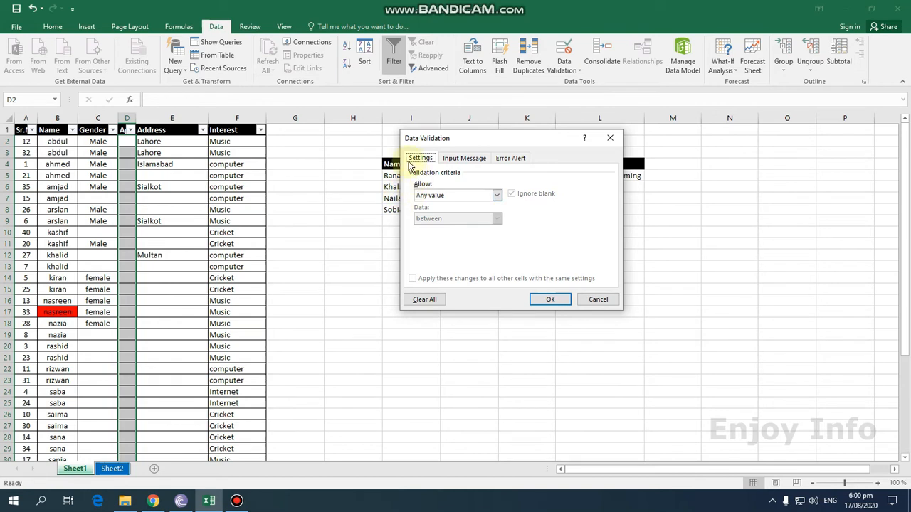
click(497, 196)
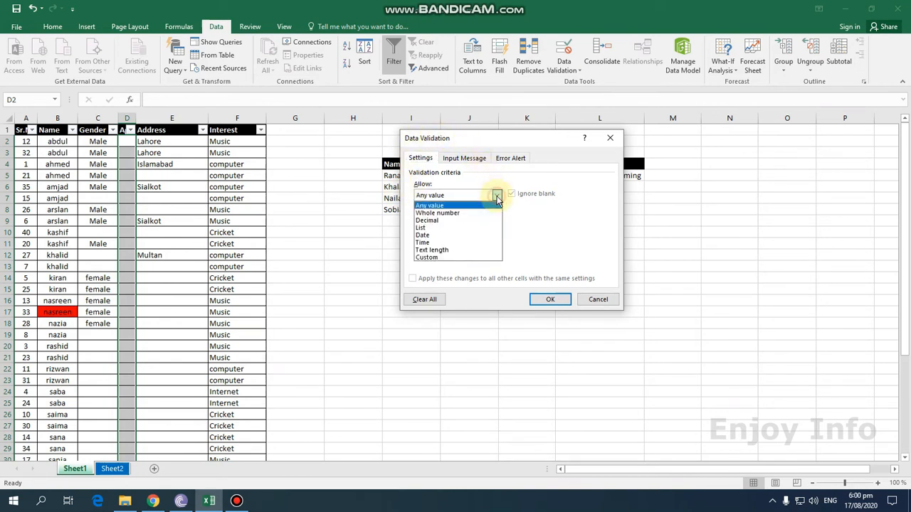
click(454, 215)
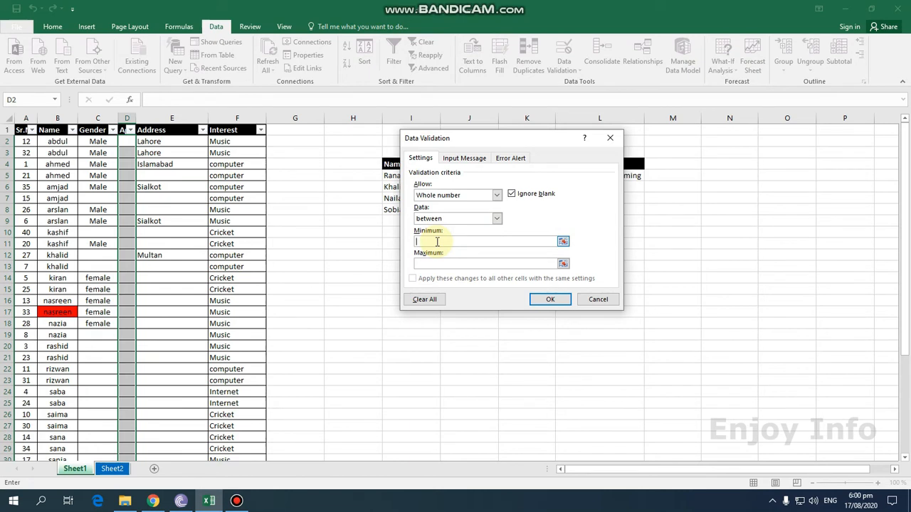
Limit the whole-number validation to values between 18 and 30, and apply it to the age column.
text(18)
click(439, 263)
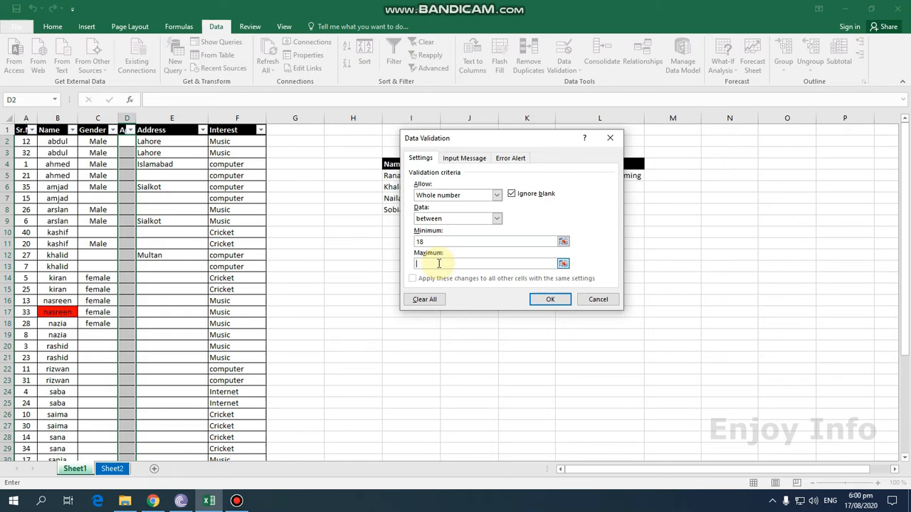
text(32)
key(BackSpace)
text(0)
click(550, 300)
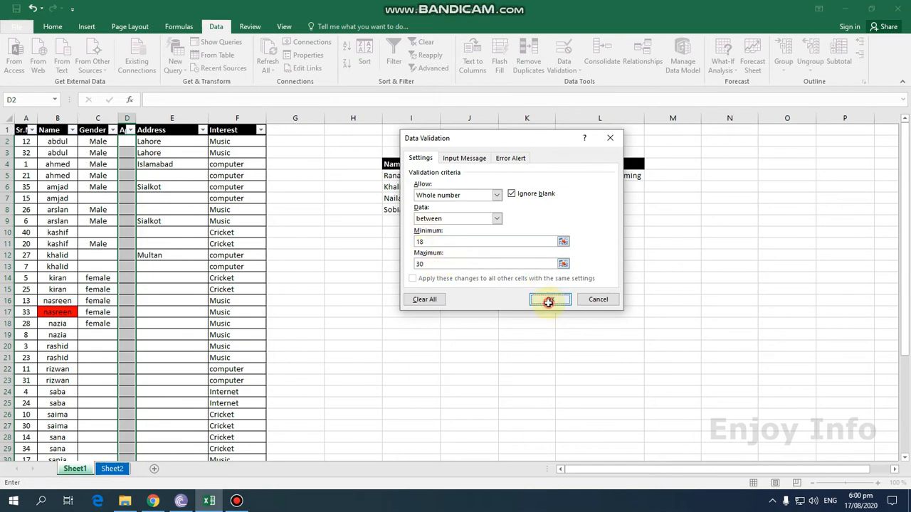
click(361, 268)
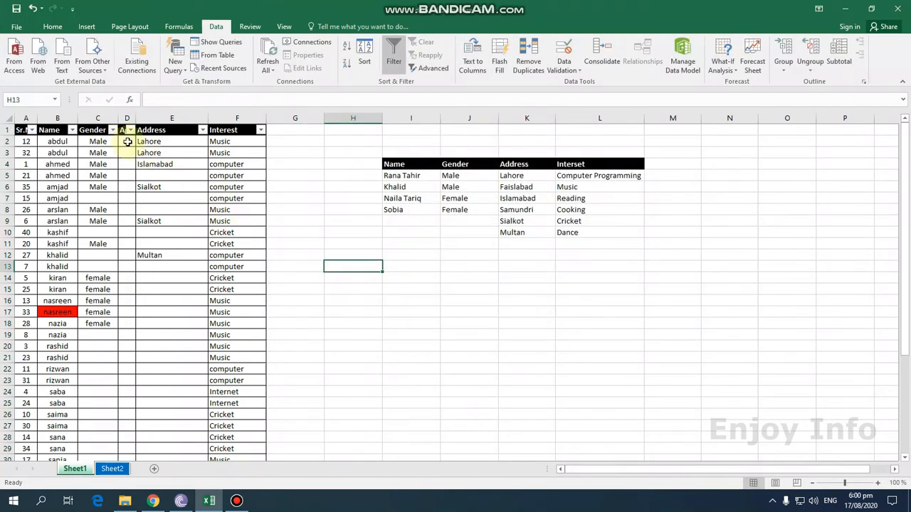
drag(131, 145, 126, 357)
click(423, 271)
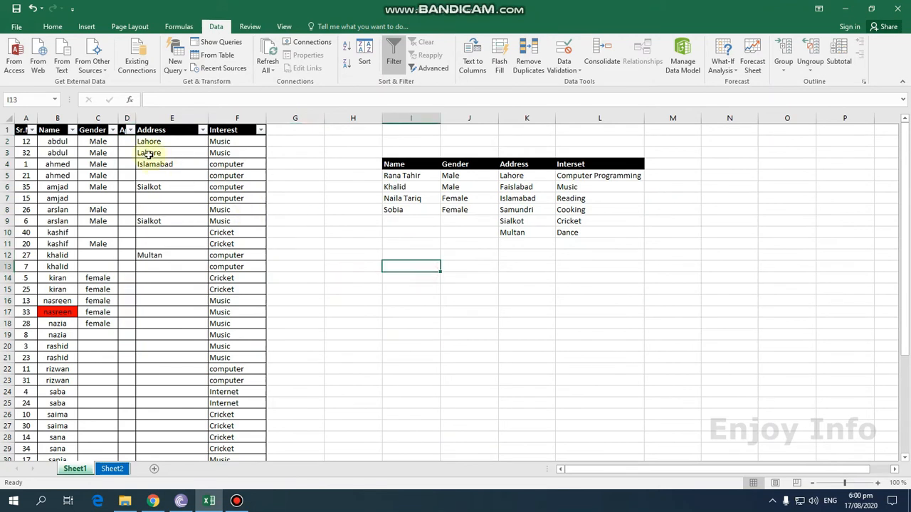
Test the age validation by entering 25, 26, 19 and 18 in cells D2 to D5.
click(124, 144)
text(25)
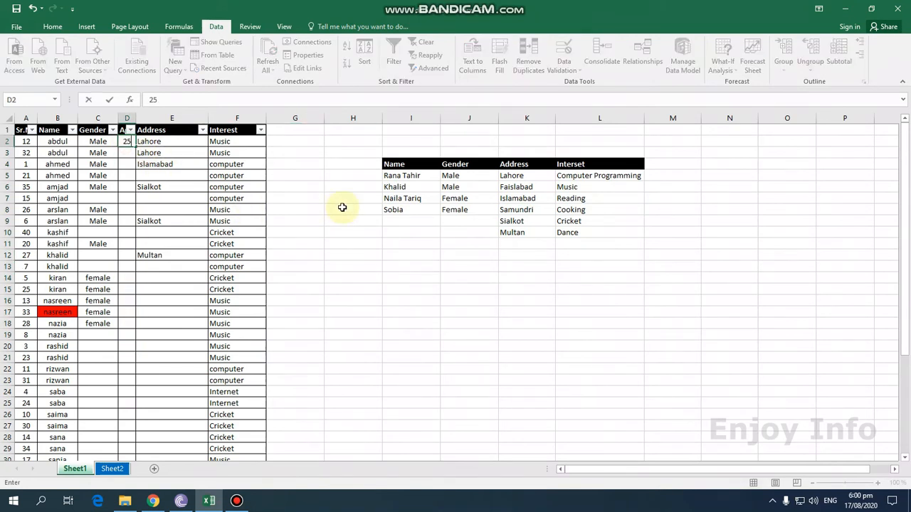
key(Return)
text(26)
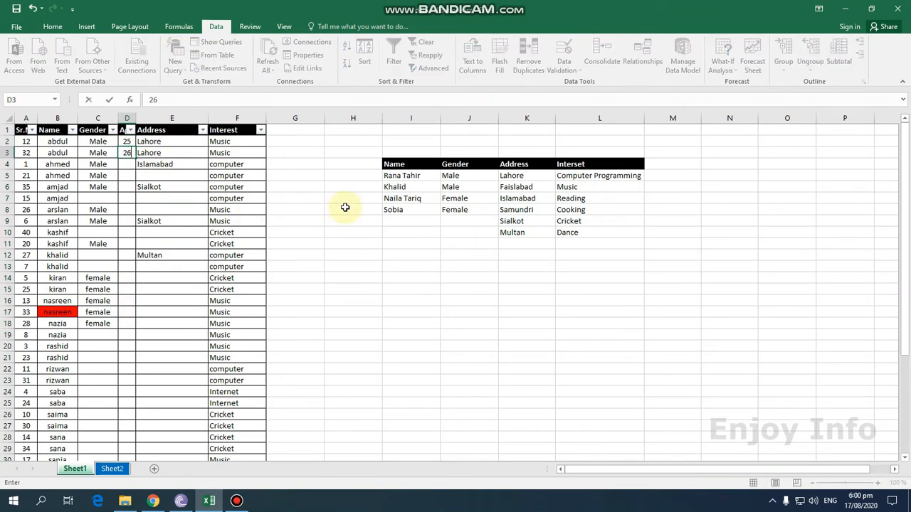
key(Return)
text(19)
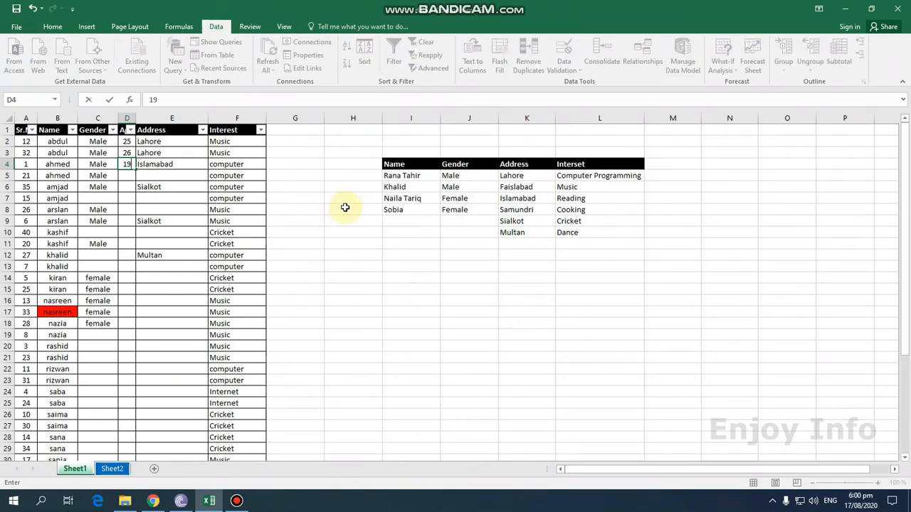
key(Return)
text(18)
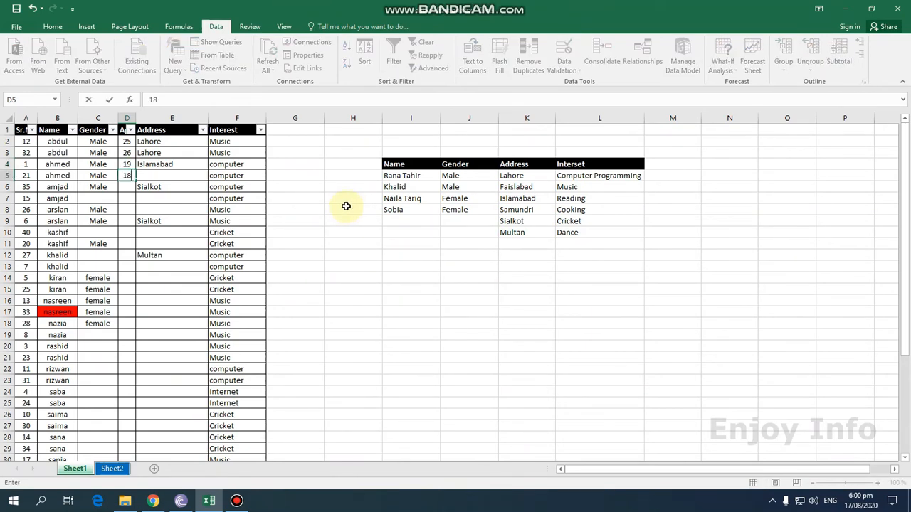
key(Return)
Try to enter 17 in cell D6 to test the lower age limit, and cancel the entry.
text(17)
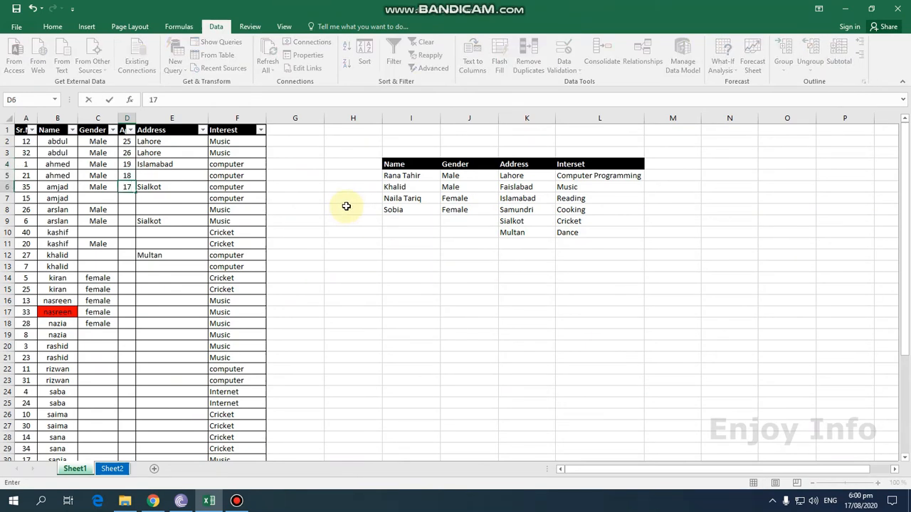
key(Return)
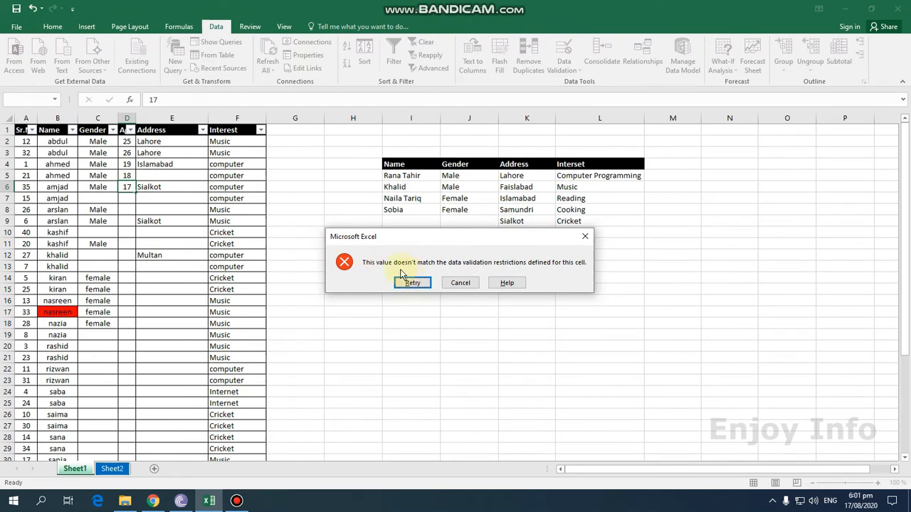
click(460, 283)
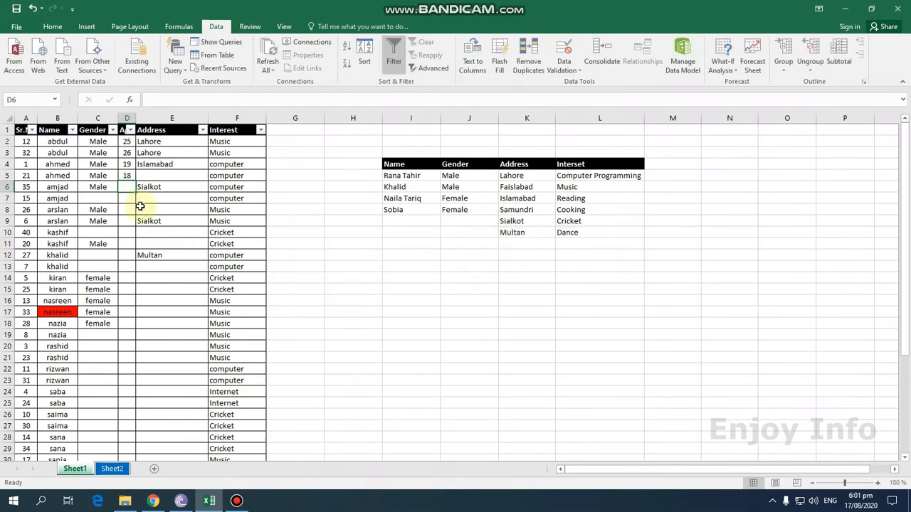
Enter 29 in cell D6, and try 33 in D7 to test the upper age limit.
text(29)
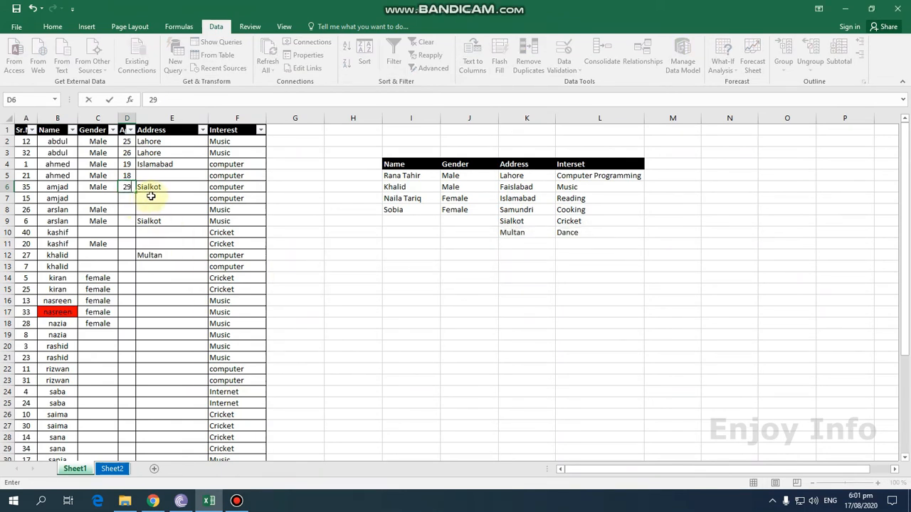
key(Return)
text(33)
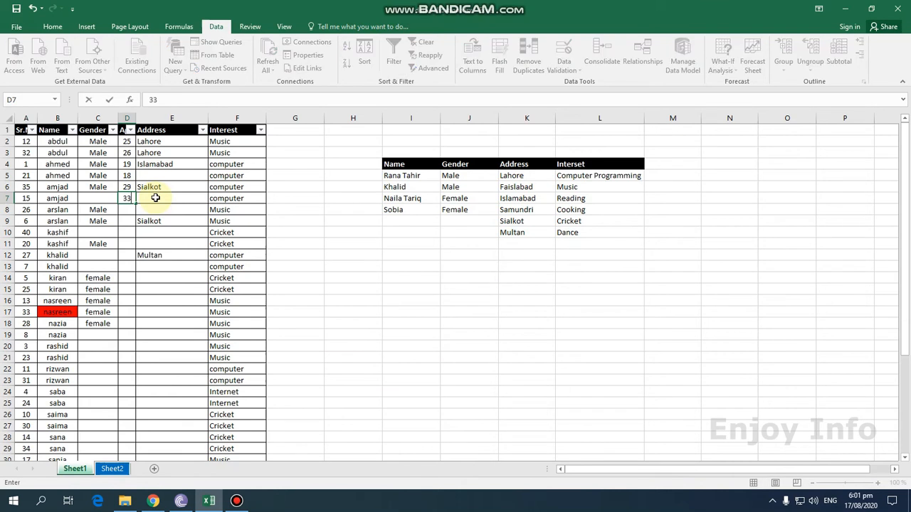
key(Return)
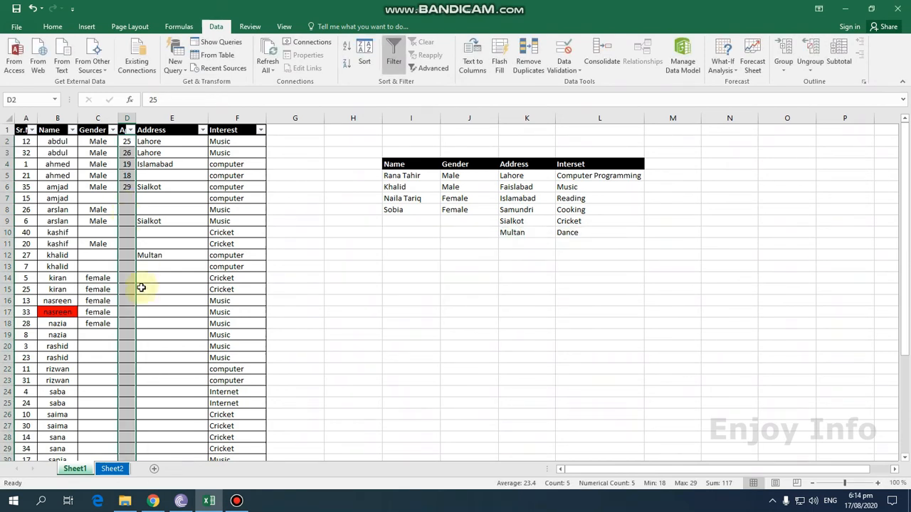
Clear the test ages from D2:D41.
scroll(141, 287, down, 5)
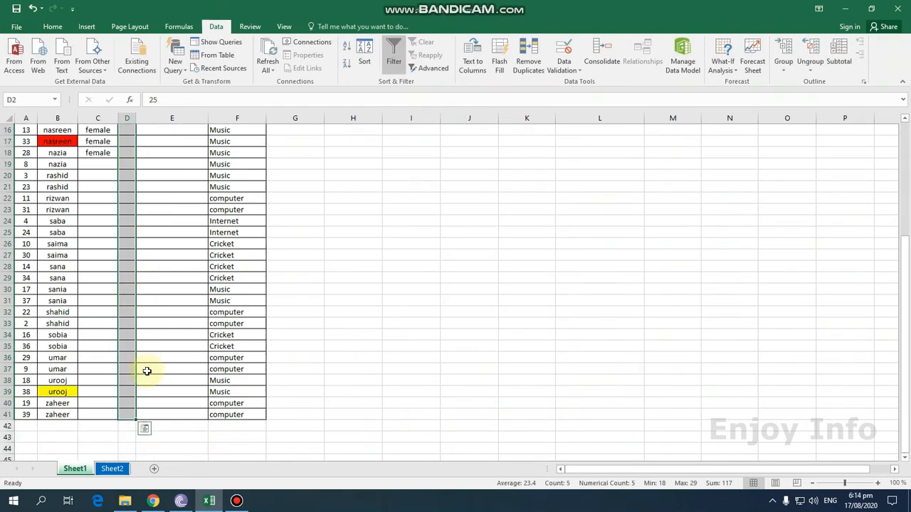
scroll(148, 363, up, 5)
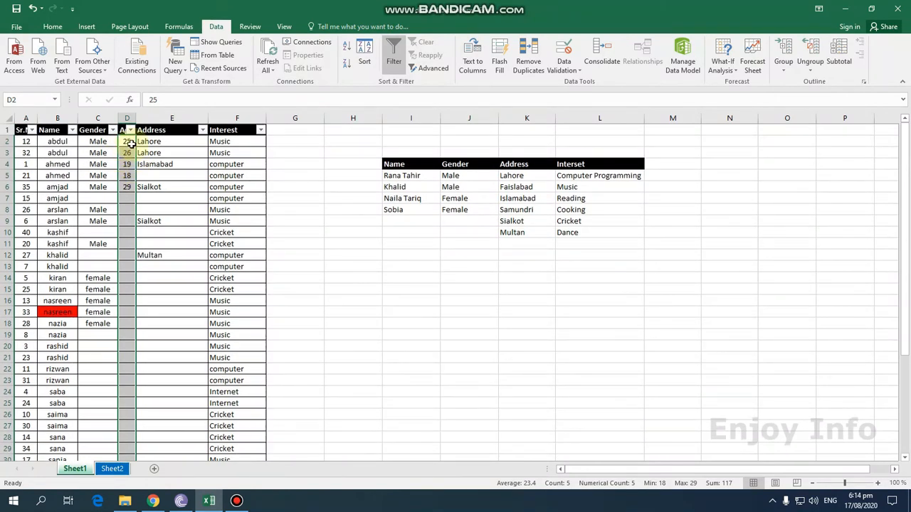
key(Delete)
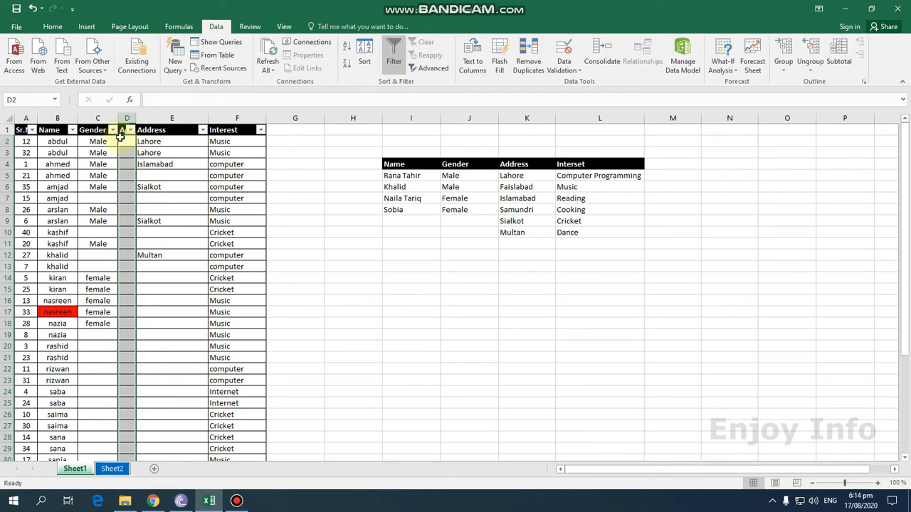
Open the input message settings of the age cells' data validation and switch the keyboard language to Urdu.
click(574, 71)
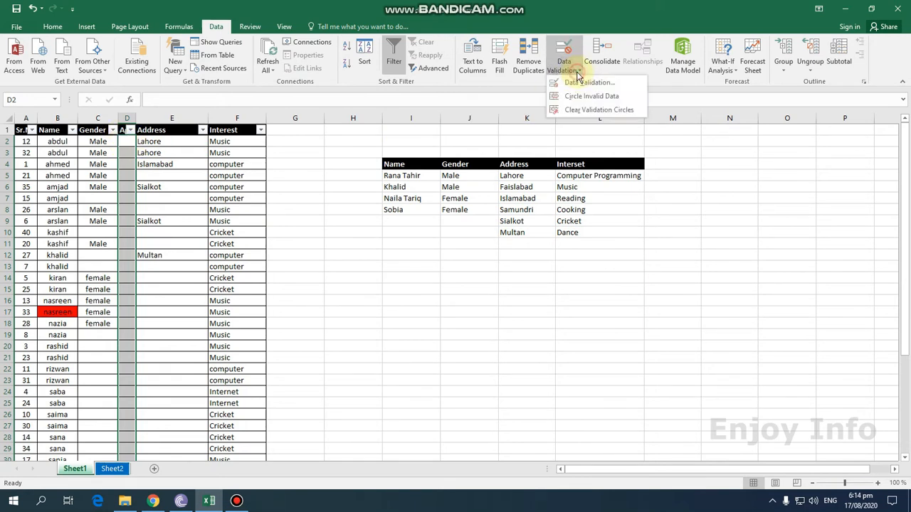
click(585, 83)
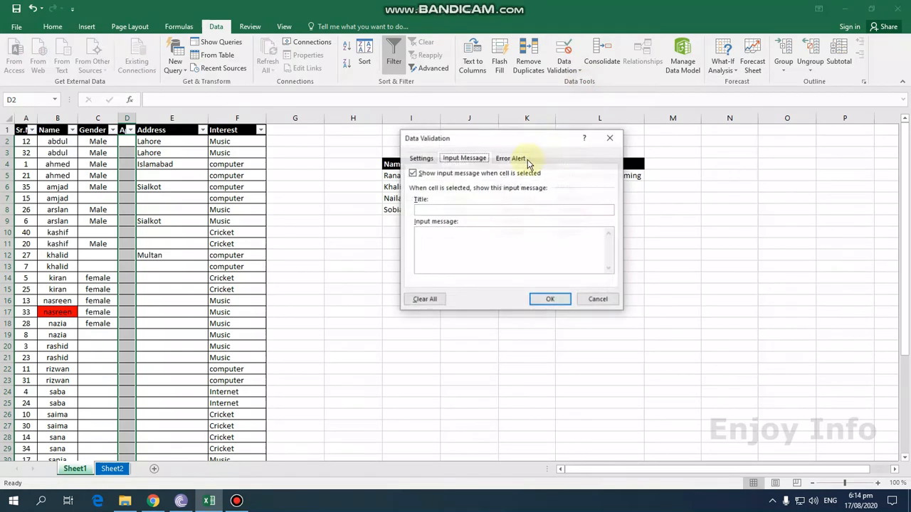
click(426, 159)
click(466, 160)
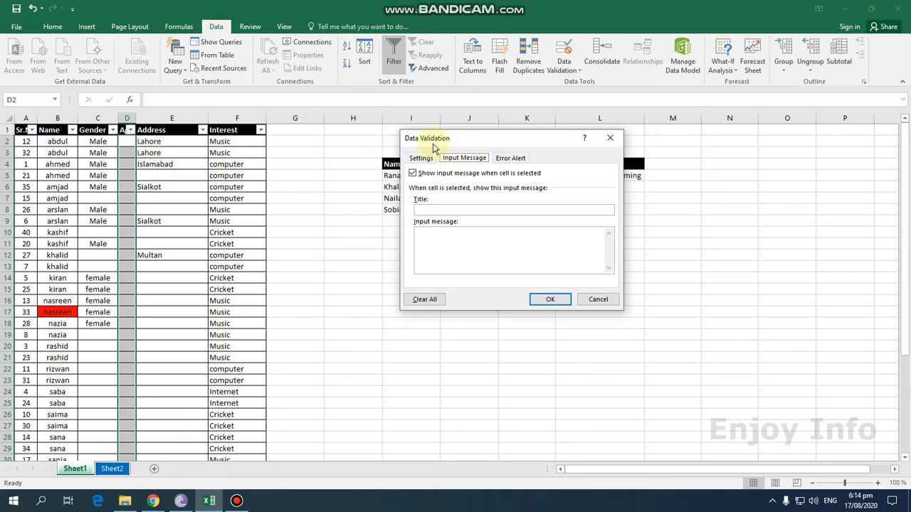
click(437, 209)
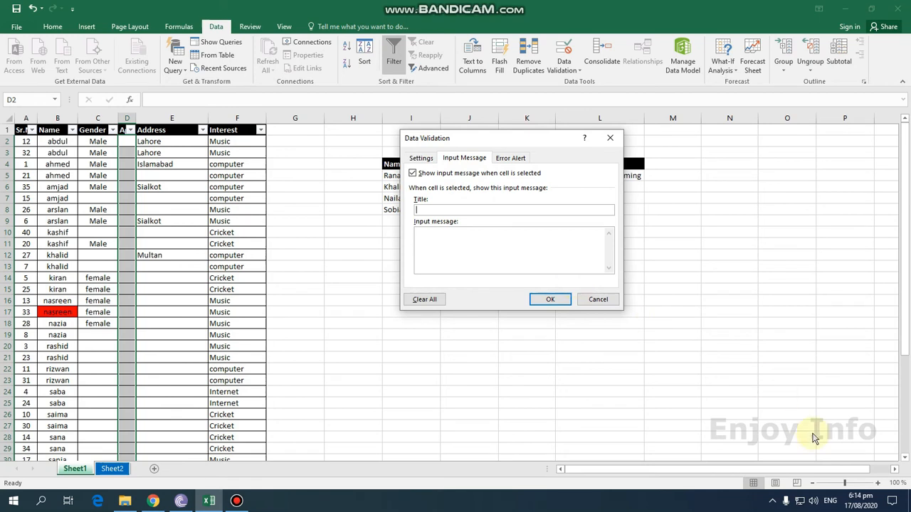
click(817, 505)
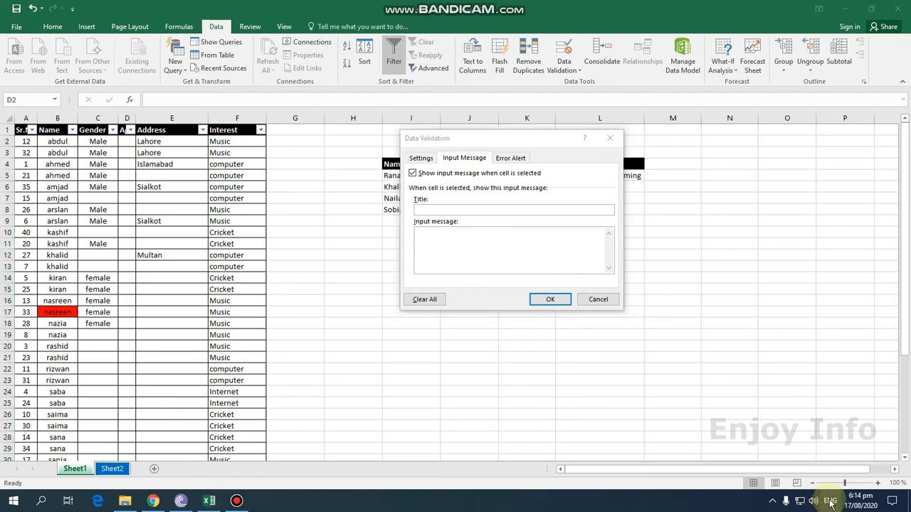
click(829, 501)
click(797, 408)
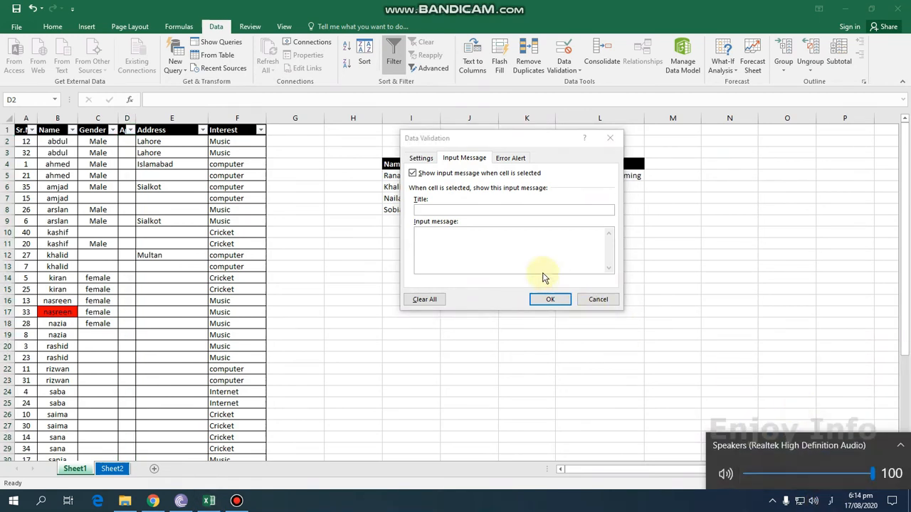
Title the input message "عمر کی حد" with the text "ان سیل کے اندر ڈیٹا صرف اٹھارہ سے تیس سال کی عمر کے لوگوں کا ایڈکریں".
click(432, 208)
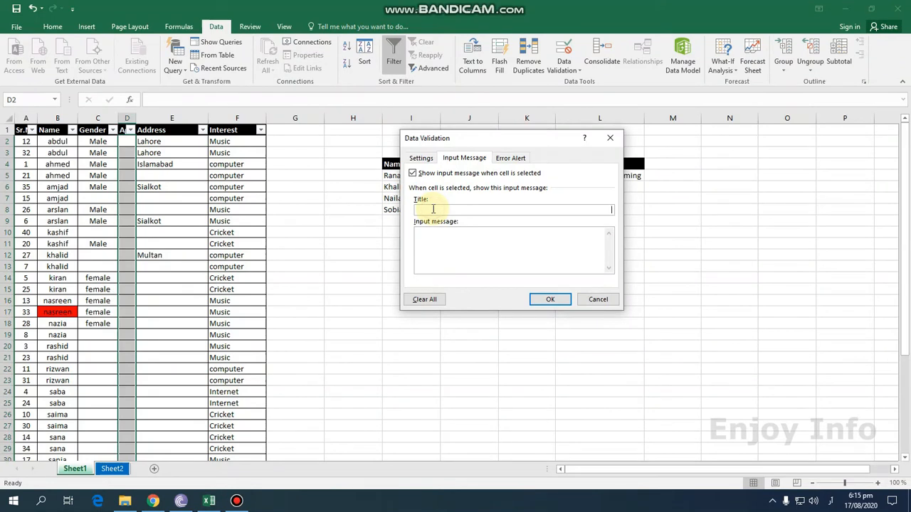
text(عمر کی حد)
click(458, 247)
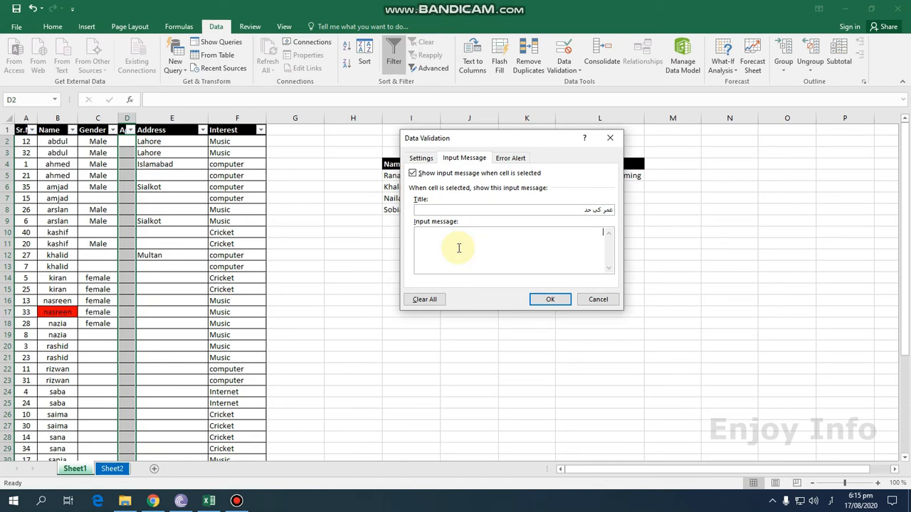
text(ان سیل کے اندر ڈیٹا صرف اٹھارہ سے تیس سال کی عمر کے لوگوں کا ایڈکریں)
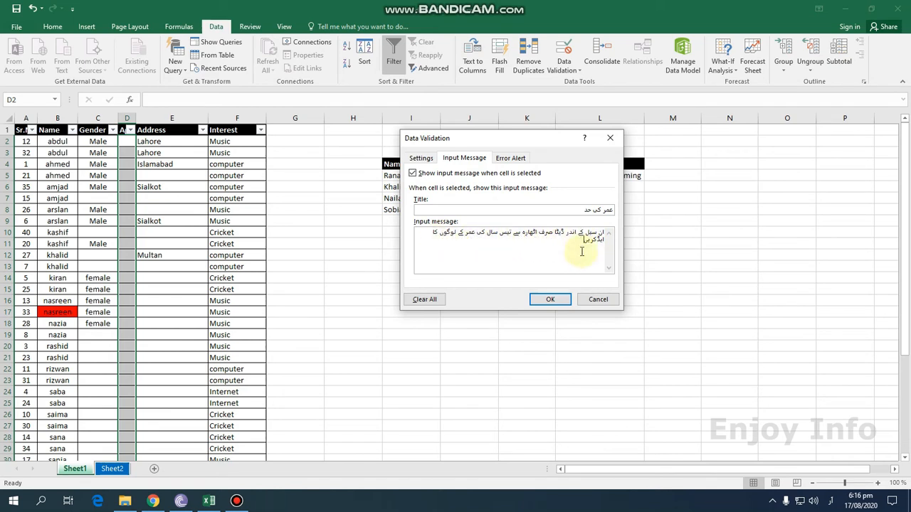
Give the validation's Stop-style error alert the title "آپ نے غلط ایڈ کیا ہے".
click(509, 158)
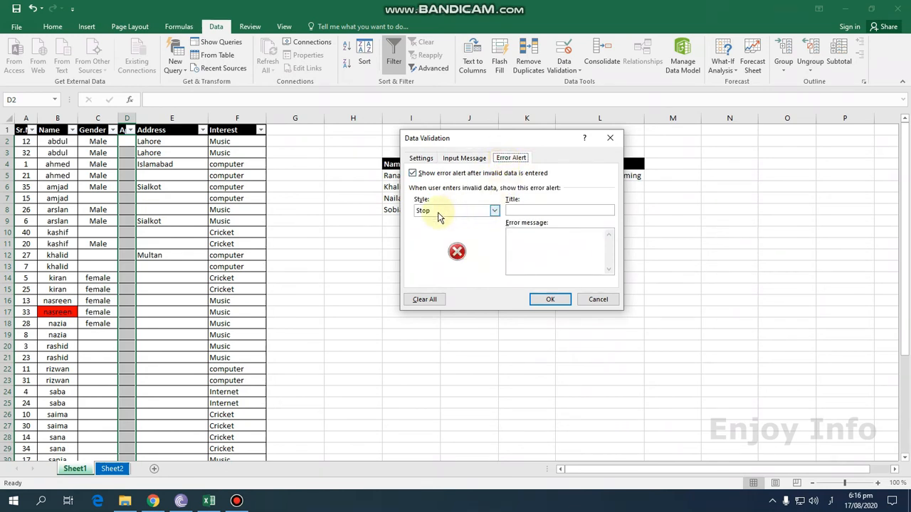
click(523, 208)
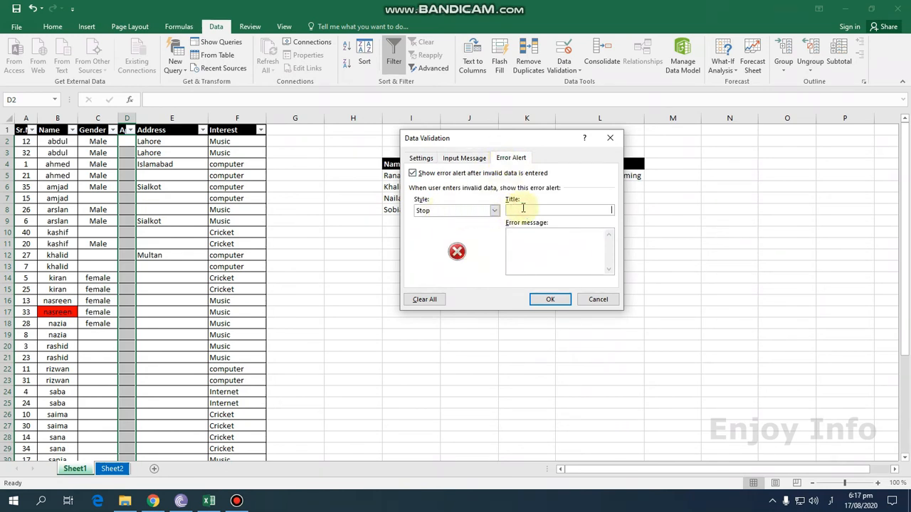
text(آپ نے غلط انٹ)
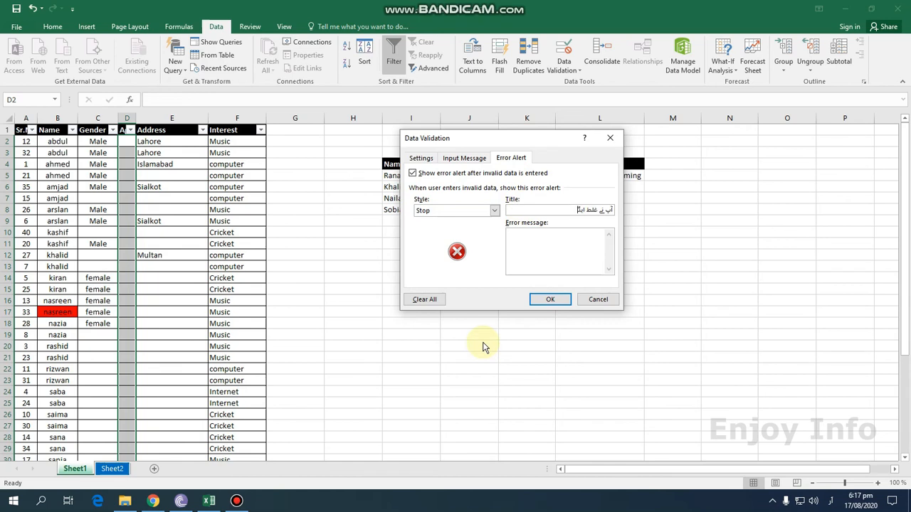
text( کیا ہے)
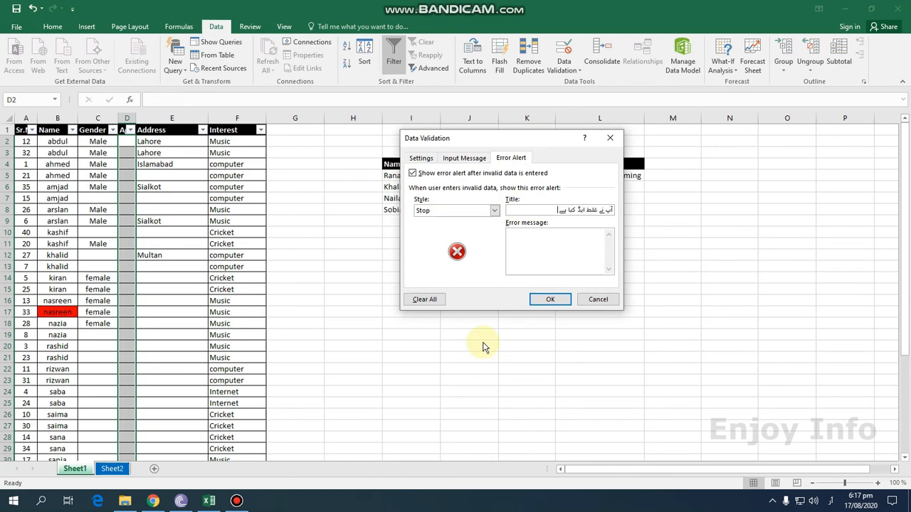
Set the error message to "اٹھارہ سے تیس سال کے لوگوں کی لسٹ ایڈکریں" and apply the validation to the age cells.
click(546, 243)
text(18 سے)
key(ctrl+a)
text(اٹھارہ سے تیس سال کے لوگوں کی لسٹ بنائ)
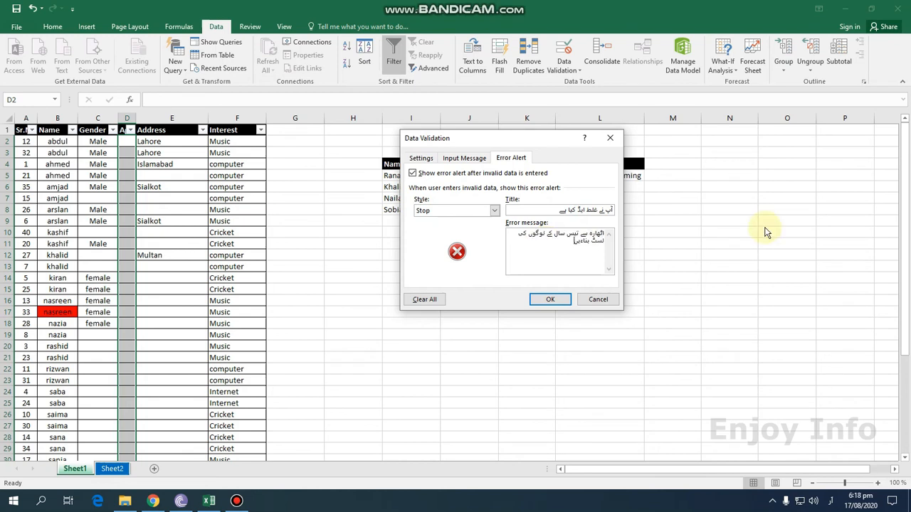
key(BackSpace)
key(BackSpace)
key(BackSpace)
text(دیڈ کیں)
click(548, 300)
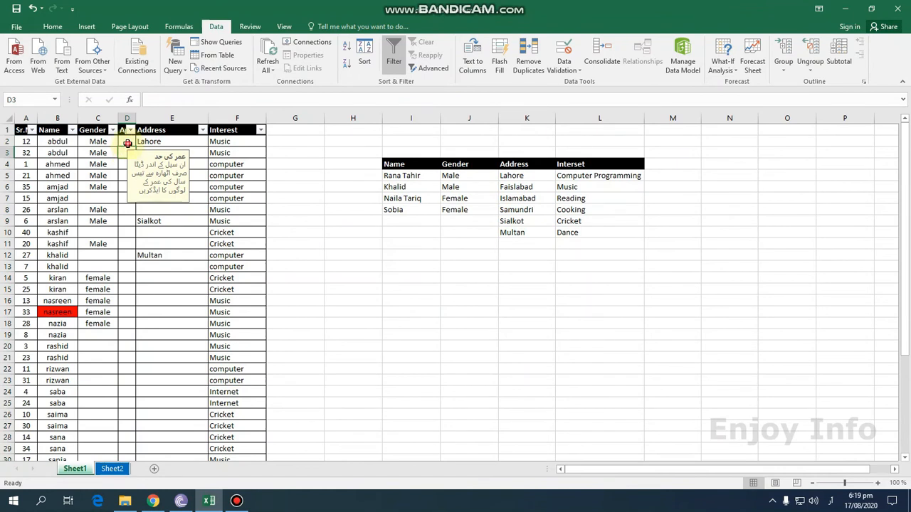
Enter 18 in cell D2, then try 17 in D3 to test the custom error alert and cancel that entry.
click(128, 142)
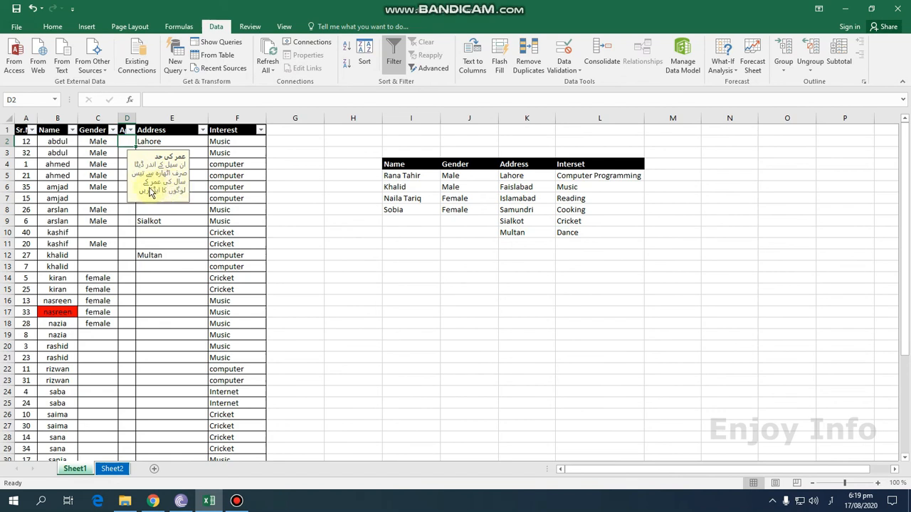
text(18)
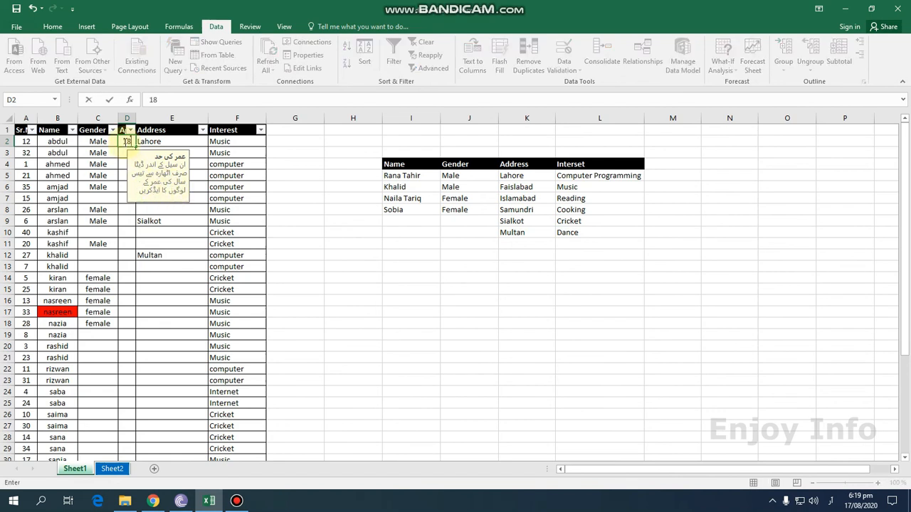
key(Return)
text(17)
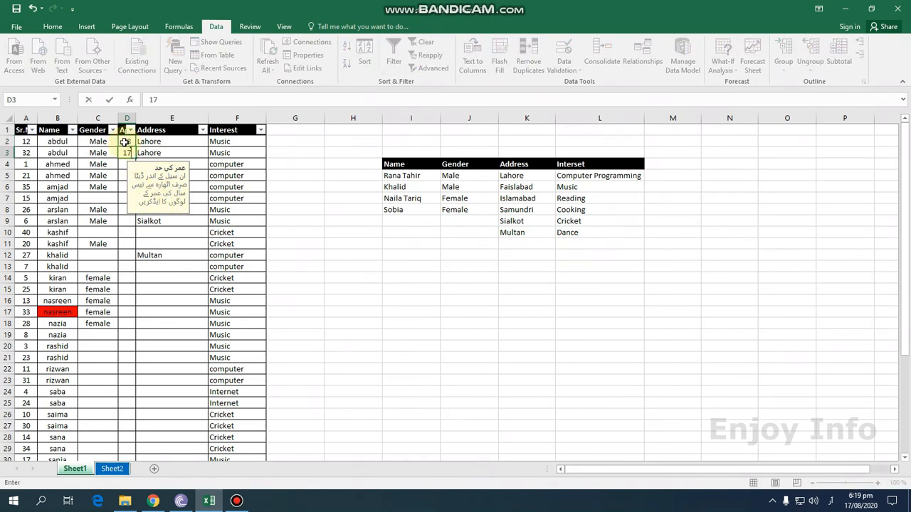
key(Return)
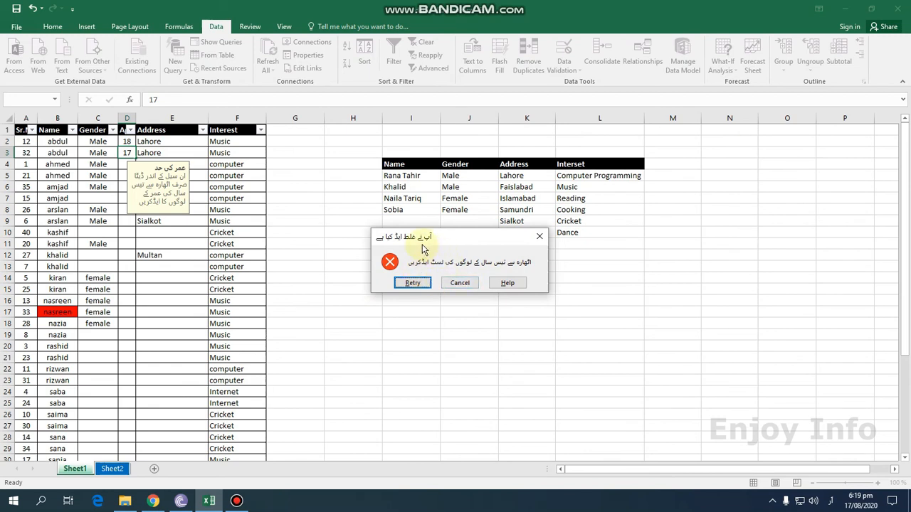
click(462, 282)
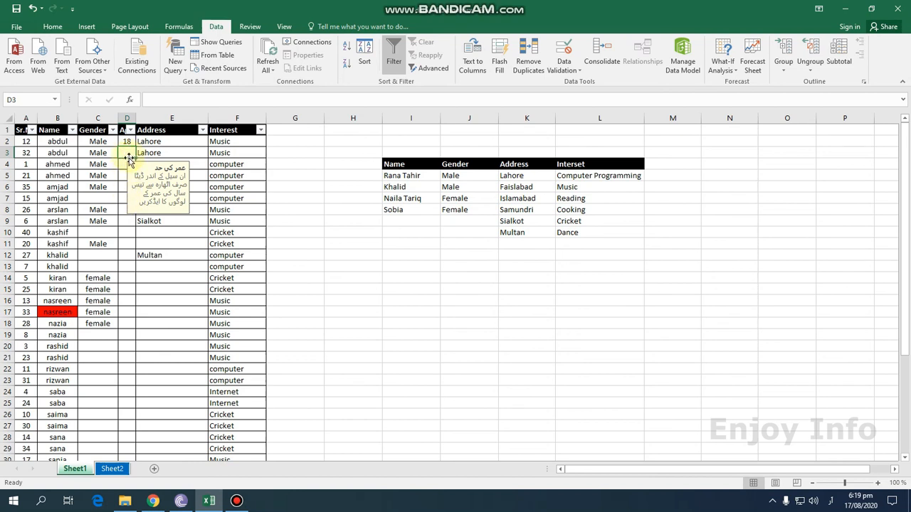
Check where the input message appears by selecting age cells D6, D3 and D8, Address cell E8, and D3 again.
click(127, 186)
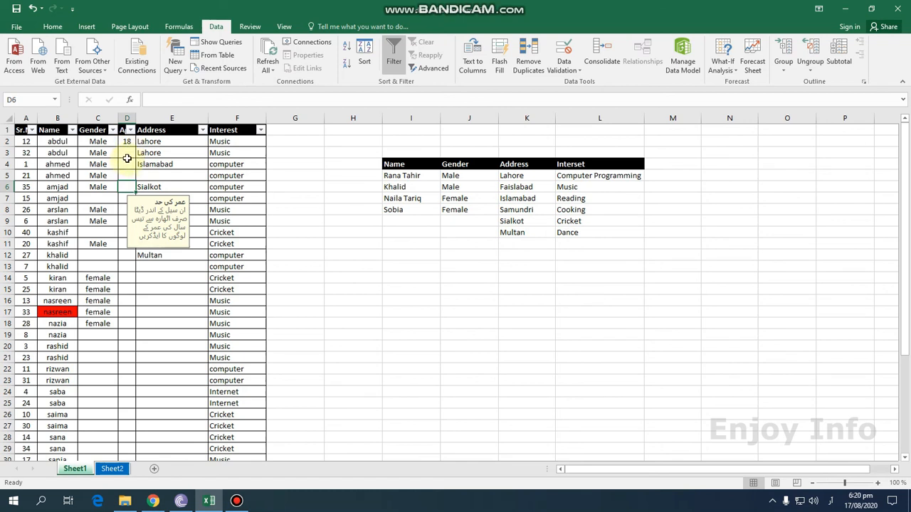
click(126, 155)
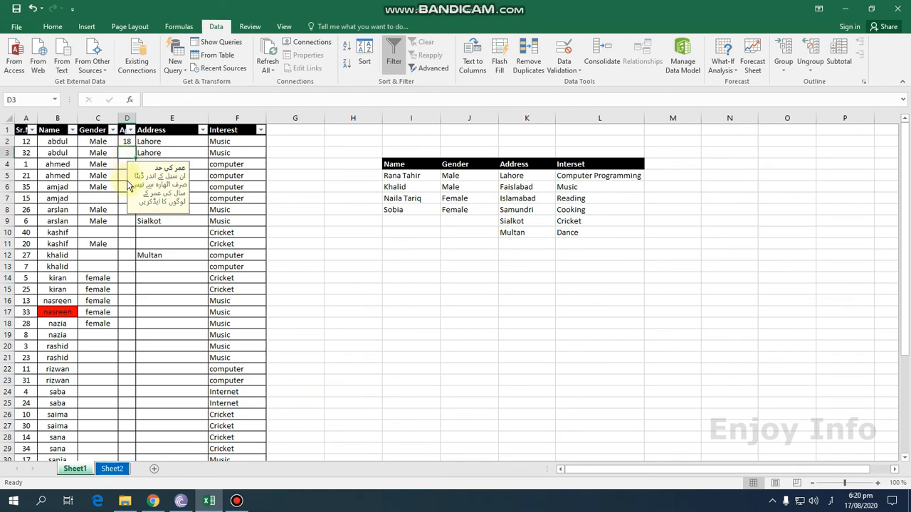
click(127, 209)
click(184, 207)
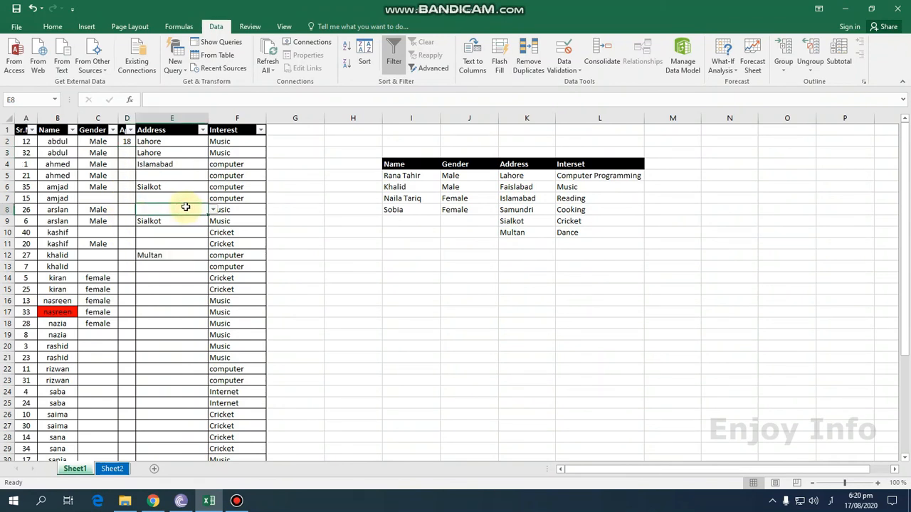
click(128, 154)
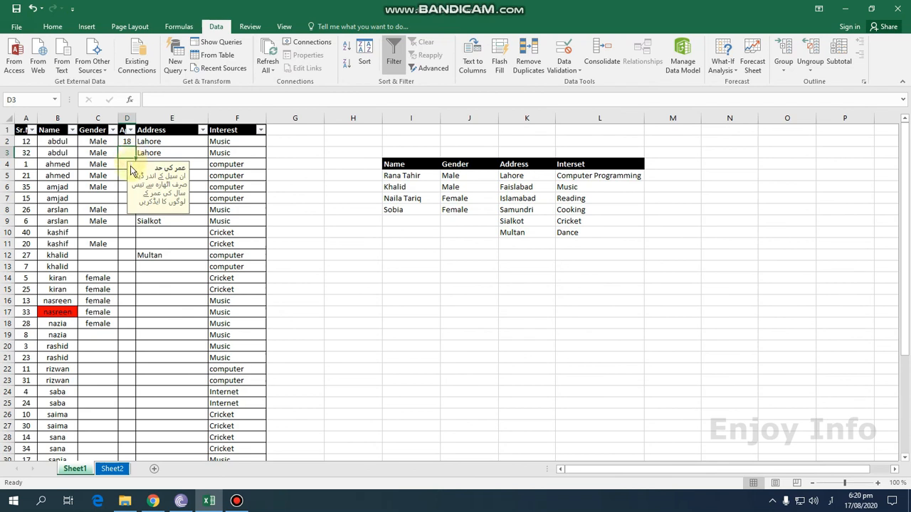